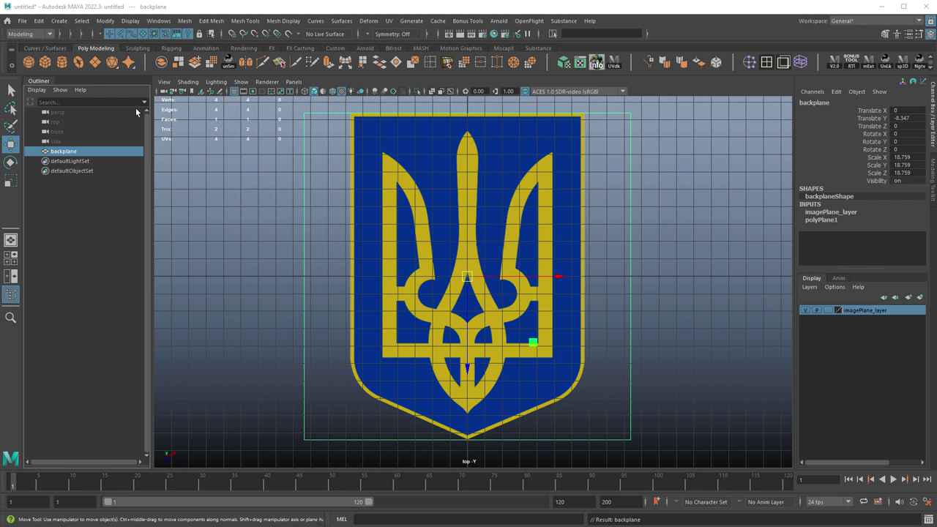
Trace the left half of the trident with CV curves and adjust their control vertices to match the reference image.
{"action": "left_click", "coordinate": [61, 49]}
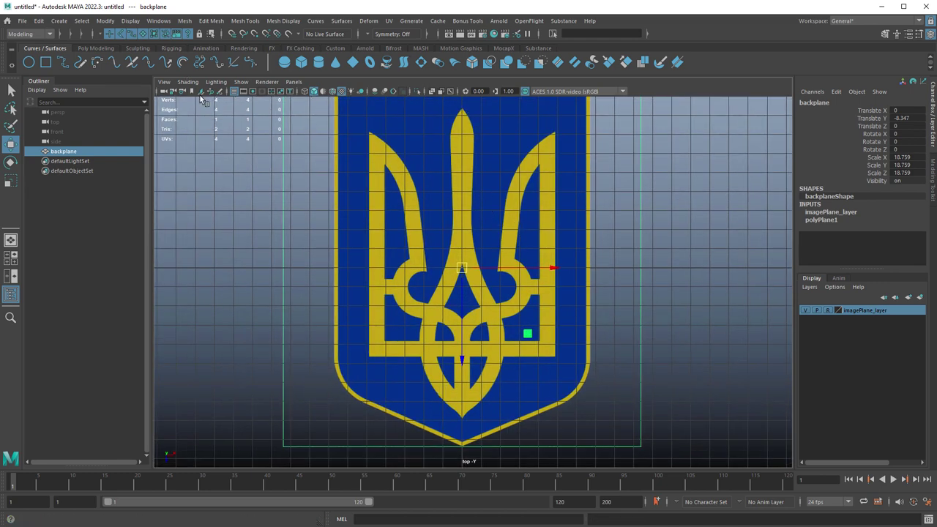
{"action": "left_click", "coordinate": [63, 63]}
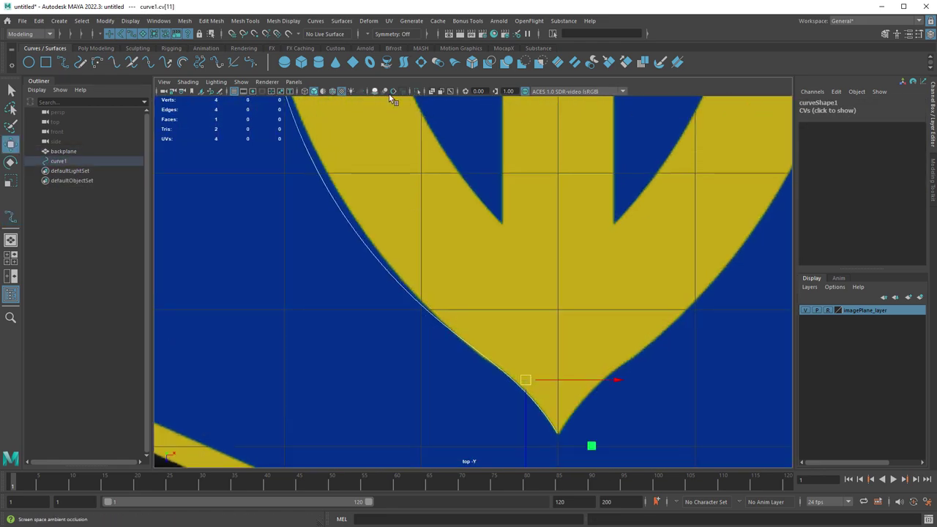
{"action": "left_click_drag", "start_coordinate": [493, 255], "coordinate": [497, 250]}
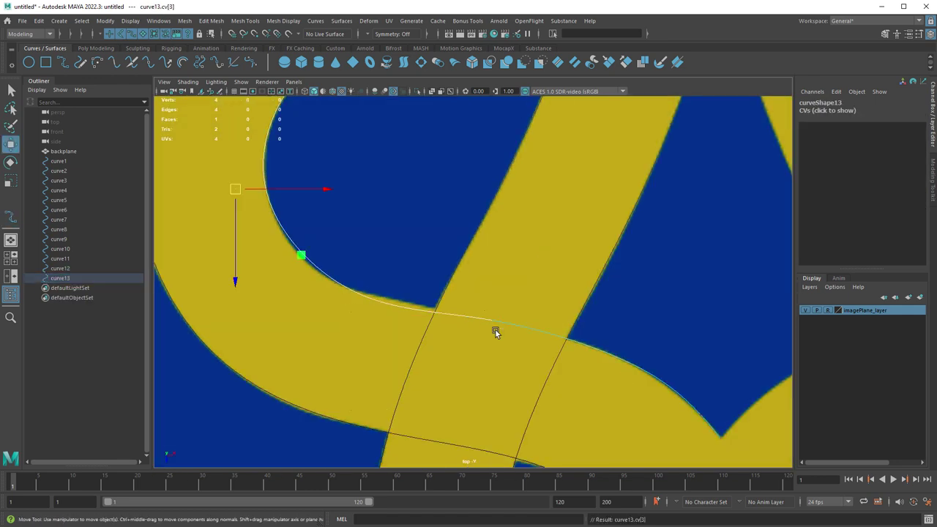
{"action": "left_click", "coordinate": [485, 312]}
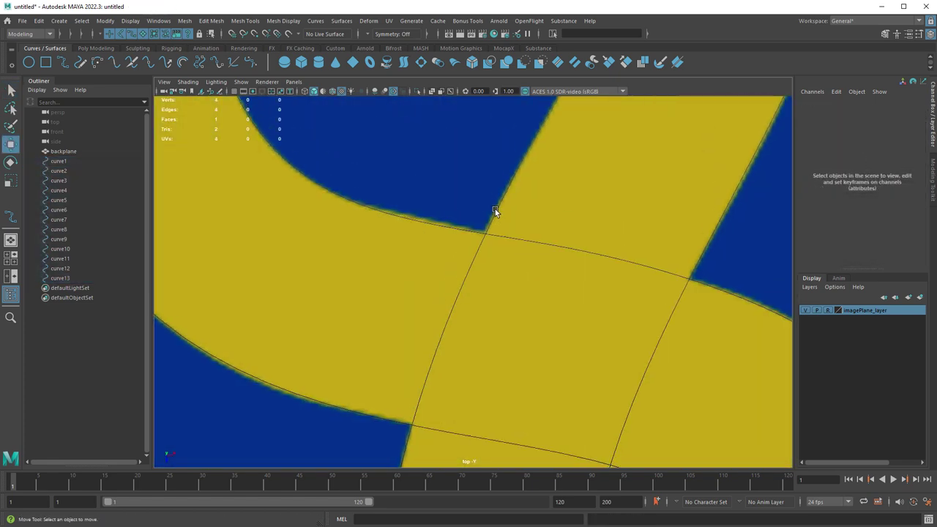
Detach curve1 at a curve point where it crosses the upper edge curve of the curved band.
{"action": "left_click", "coordinate": [496, 212]}
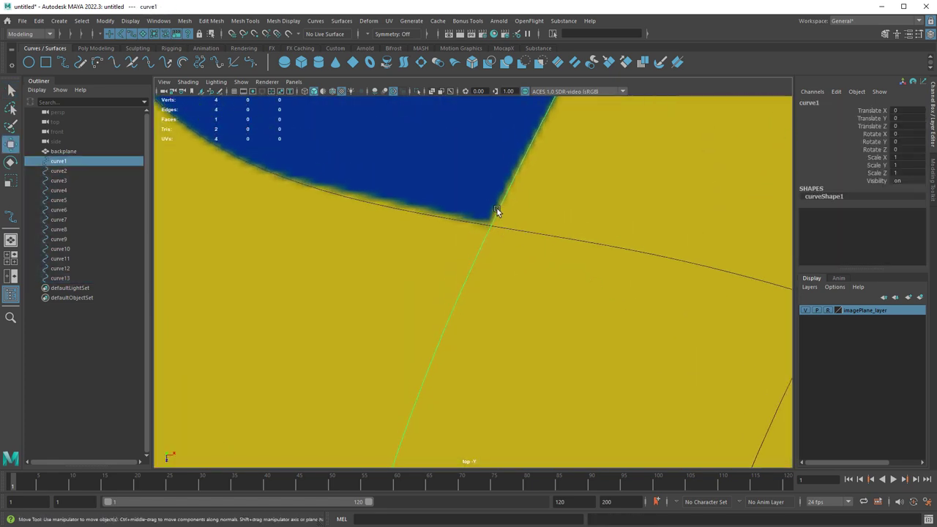
{"action": "right_click", "coordinate": [497, 208]}
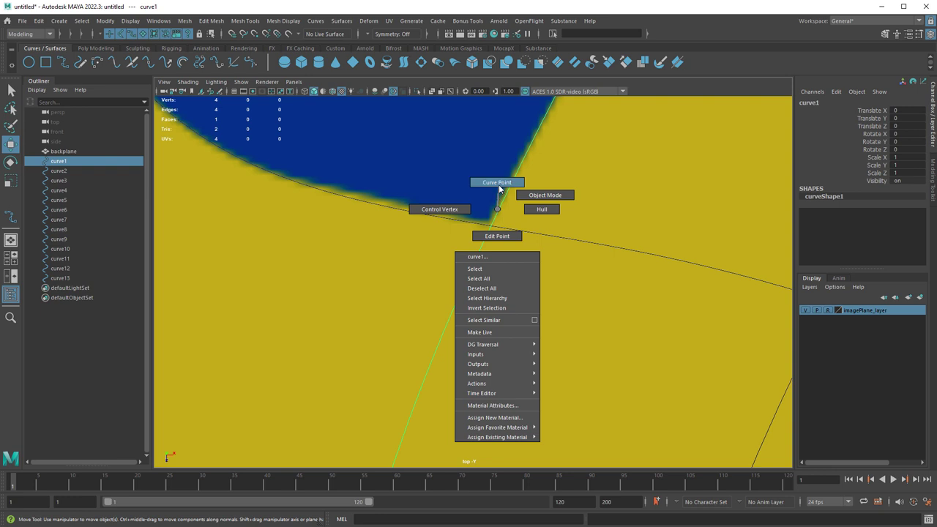
{"action": "left_click", "coordinate": [499, 187]}
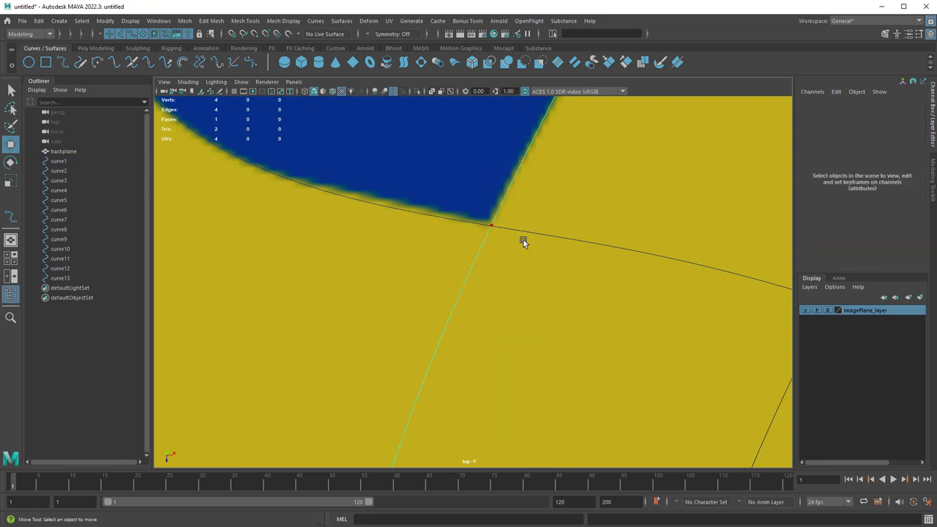
{"action": "right_click", "coordinate": [489, 227], "text": "shift"}
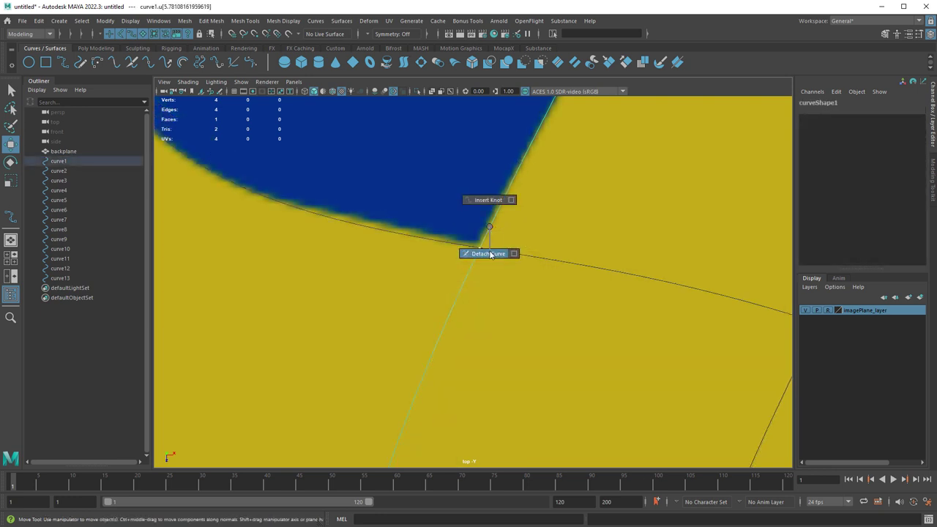
{"action": "left_click", "coordinate": [488, 253]}
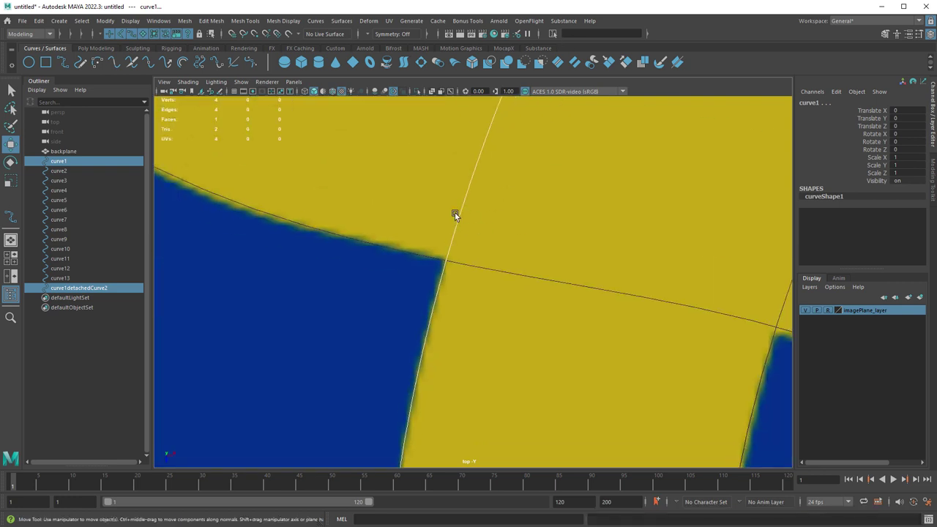
Detach the lower piece of the split curve at its crossing with the band's lower edge curve.
{"action": "left_click", "coordinate": [458, 218]}
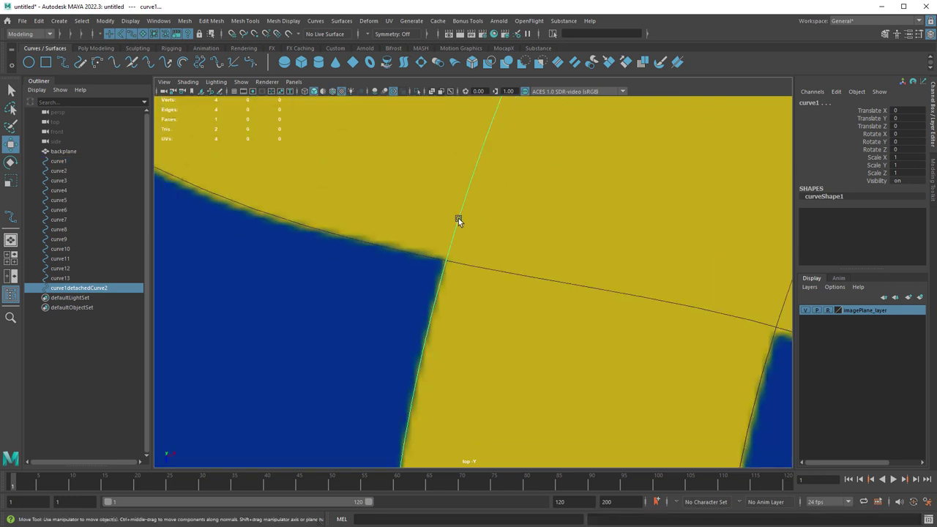
{"action": "right_click_drag", "start_coordinate": [458, 219], "coordinate": [462, 208]}
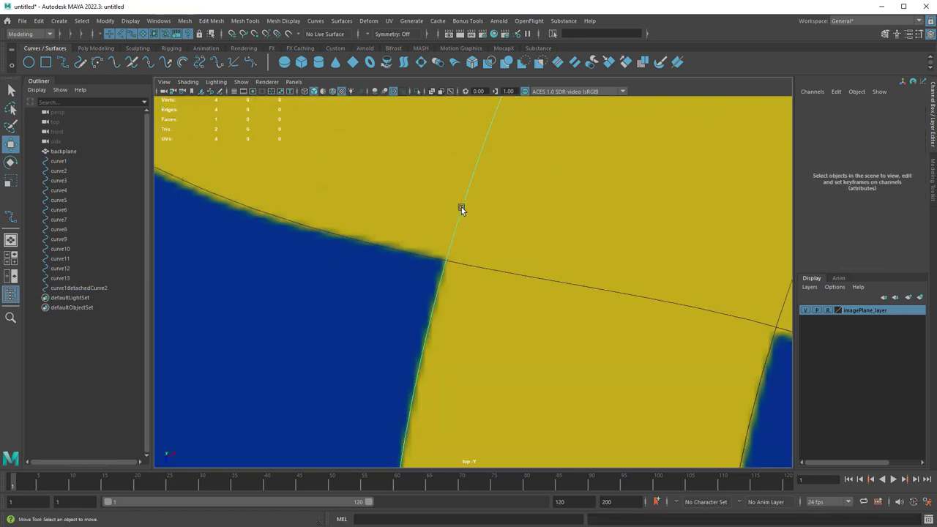
{"action": "left_click", "coordinate": [466, 265]}
{"action": "right_click_drag", "start_coordinate": [466, 259], "coordinate": [488, 241], "text": "shift"}
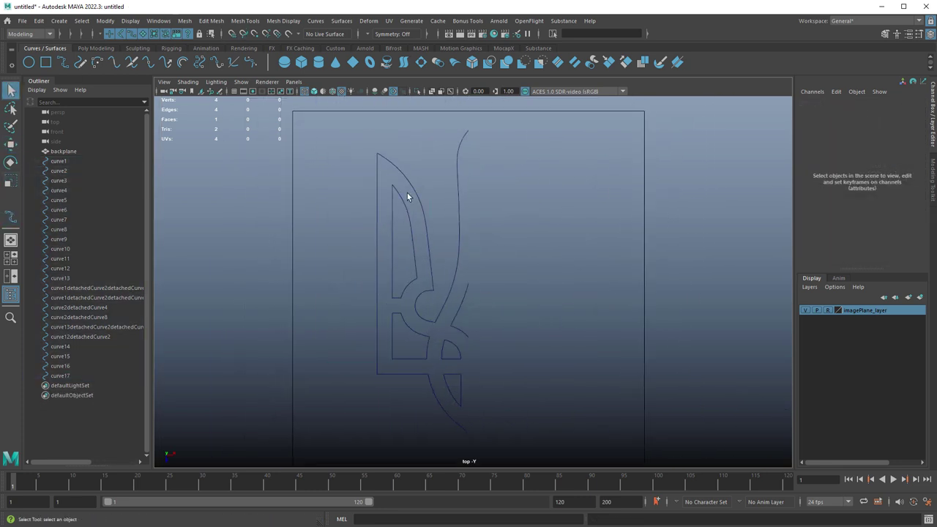
Group all the traced trident curves and duplicate the group.
{"action": "left_click_drag", "start_coordinate": [367, 139], "coordinate": [537, 445]}
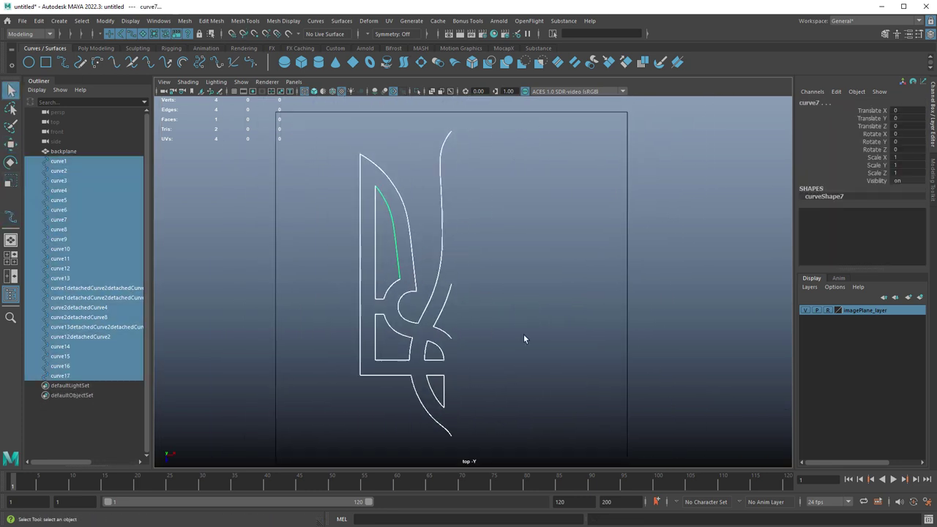
{"action": "key", "text": "ctrl+g"}
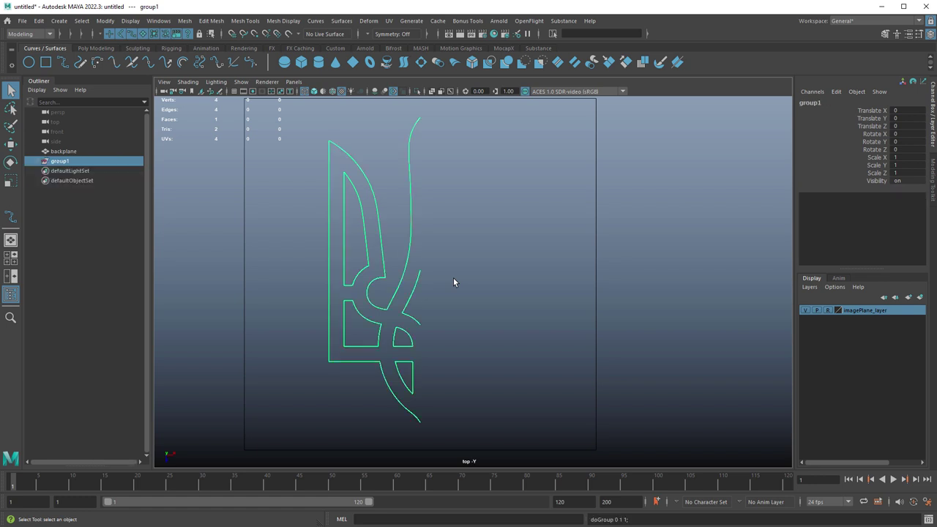
{"action": "key", "text": "ctrl+d"}
Mirror the duplicated curve group to the opposite half of the trident by setting its Scale X to -1.
{"action": "key", "text": "r"}
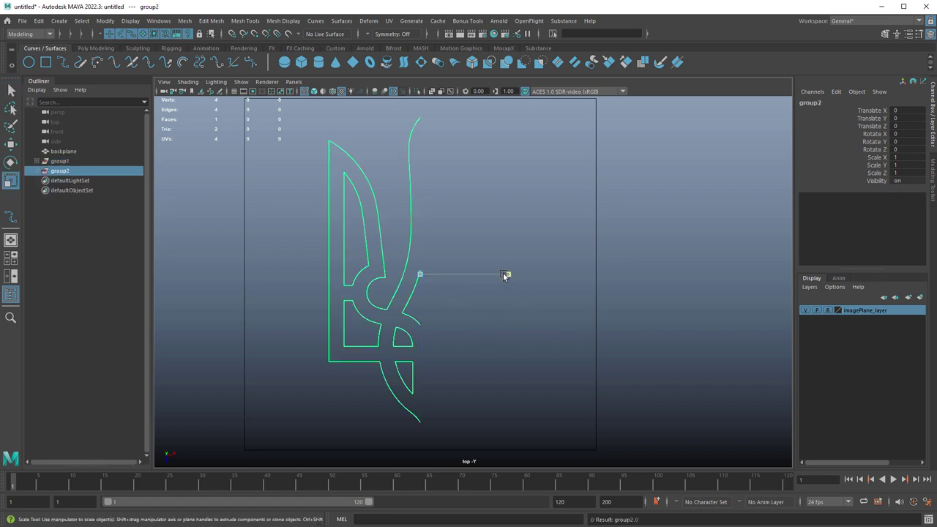
{"action": "left_click_drag", "start_coordinate": [508, 274], "coordinate": [862, 183]}
{"action": "left_click", "coordinate": [915, 157]}
{"action": "type", "text": "-"}
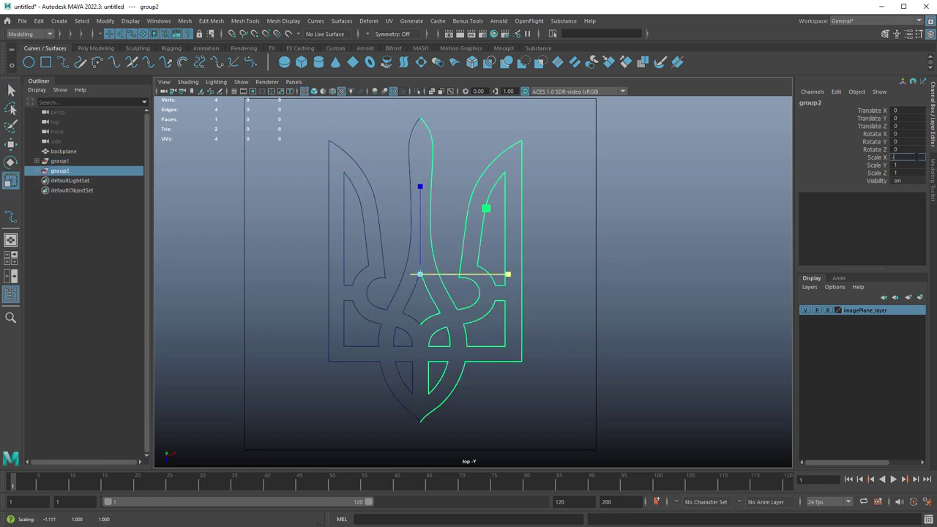
{"action": "type", "text": "1"}
{"action": "key", "text": "Return"}
{"action": "left_click", "coordinate": [533, 234]}
{"action": "key", "text": "w"}
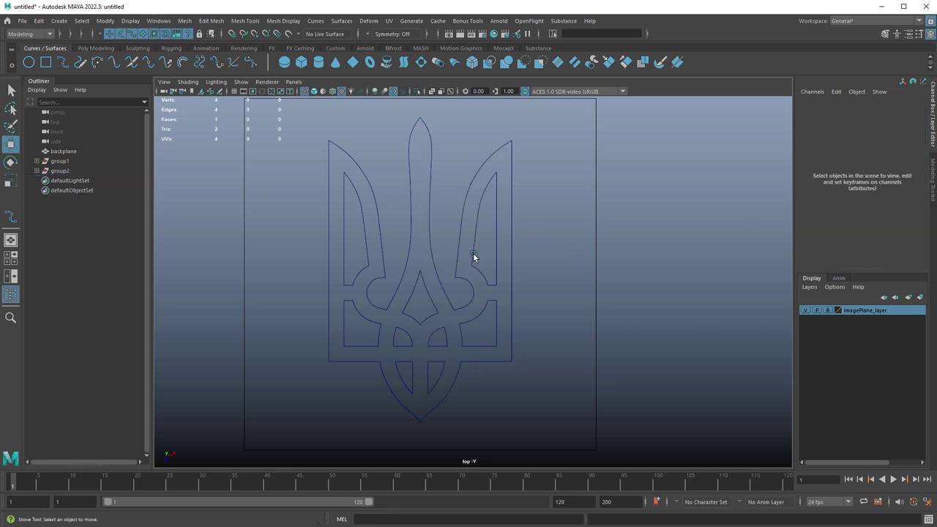
{"action": "middle_click_drag", "start_coordinate": [452, 253], "coordinate": [471, 244], "text": "alt"}
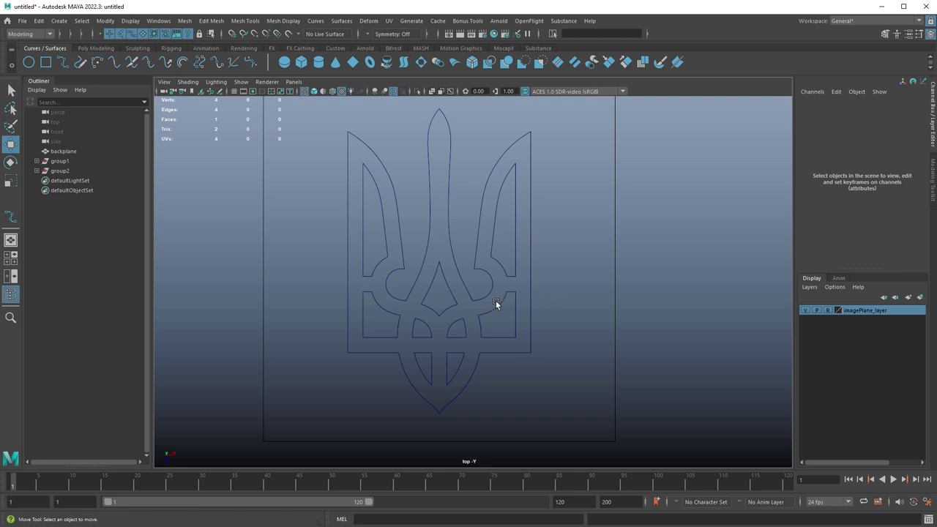
{"action": "left_click", "coordinate": [429, 286]}
{"action": "key", "text": "q"}
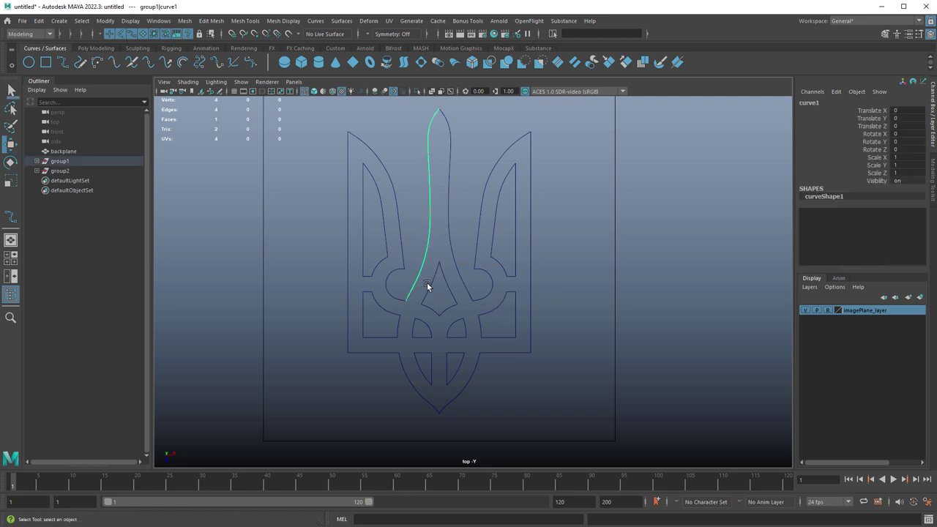
{"action": "left_click", "coordinate": [430, 283]}
{"action": "middle_click_drag", "start_coordinate": [458, 258], "coordinate": [589, 240], "text": "alt"}
{"action": "right_click_drag", "start_coordinate": [590, 240], "coordinate": [706, 315], "text": "alt"}
{"action": "middle_click_drag", "start_coordinate": [658, 260], "coordinate": [552, 279], "text": "alt"}
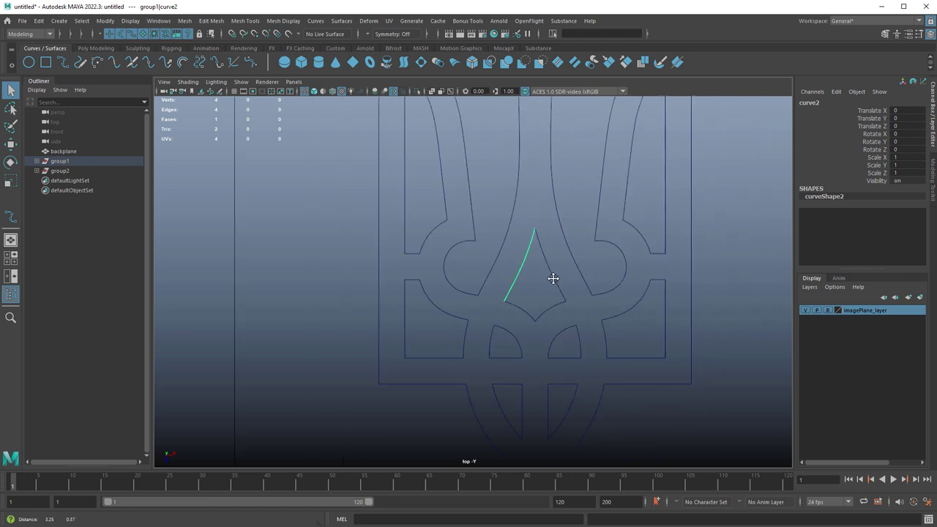
{"action": "right_click_drag", "start_coordinate": [552, 279], "coordinate": [622, 300], "text": "alt"}
{"action": "left_click", "coordinate": [402, 138]}
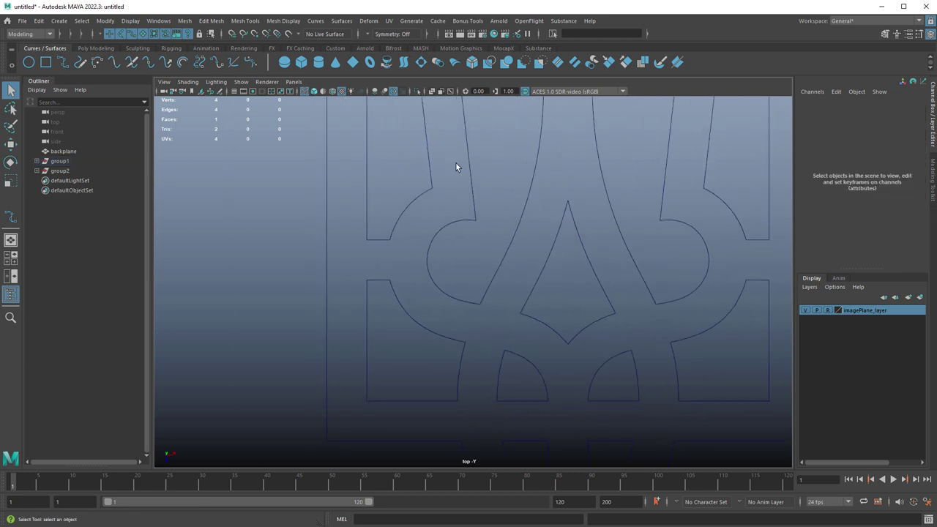
Select the inner and outer curved edges of the left prong and open the Loft options for them.
{"action": "middle_click_drag", "start_coordinate": [403, 103], "coordinate": [413, 222], "text": "alt"}
{"action": "left_click", "coordinate": [430, 200]}
{"action": "left_click_drag", "start_coordinate": [491, 210], "coordinate": [492, 212], "text": "shift"}
{"action": "right_click_drag", "start_coordinate": [493, 212], "coordinate": [449, 196], "text": "alt"}
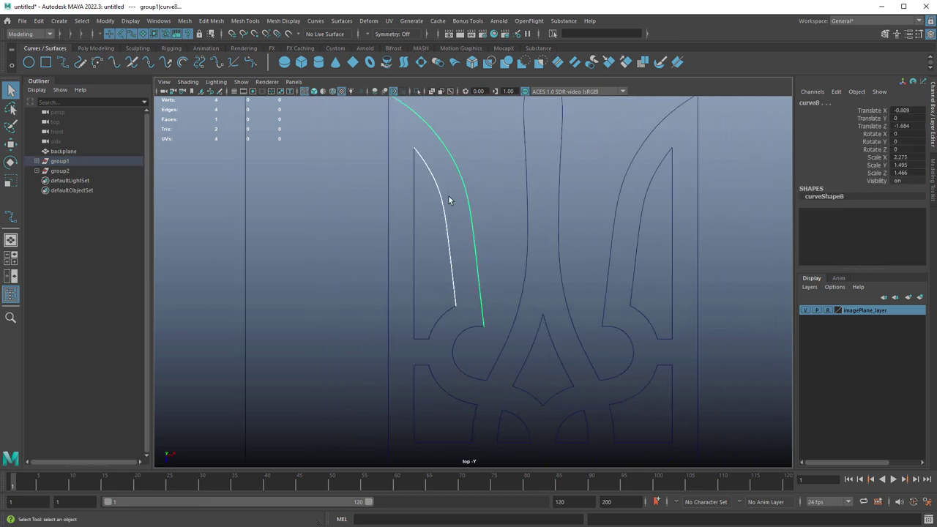
{"action": "middle_click_drag", "start_coordinate": [427, 131], "coordinate": [413, 162], "text": "alt"}
{"action": "middle_click_drag", "start_coordinate": [470, 251], "coordinate": [465, 245], "text": "alt"}
{"action": "right_click_drag", "start_coordinate": [464, 245], "coordinate": [482, 249], "text": "alt"}
{"action": "middle_click_drag", "start_coordinate": [467, 192], "coordinate": [448, 215], "text": "alt"}
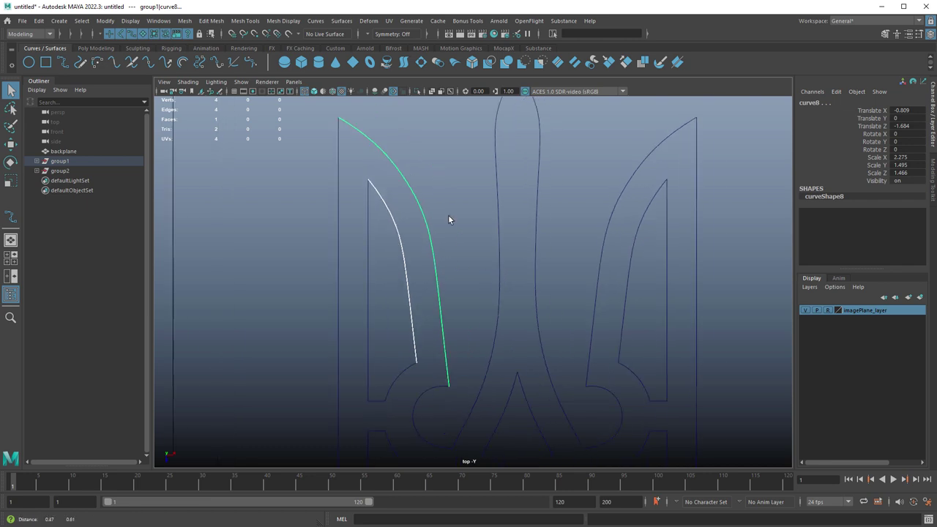
{"action": "double_click", "coordinate": [404, 62]}
{"action": "left_click_drag", "start_coordinate": [748, 106], "coordinate": [654, 83]}
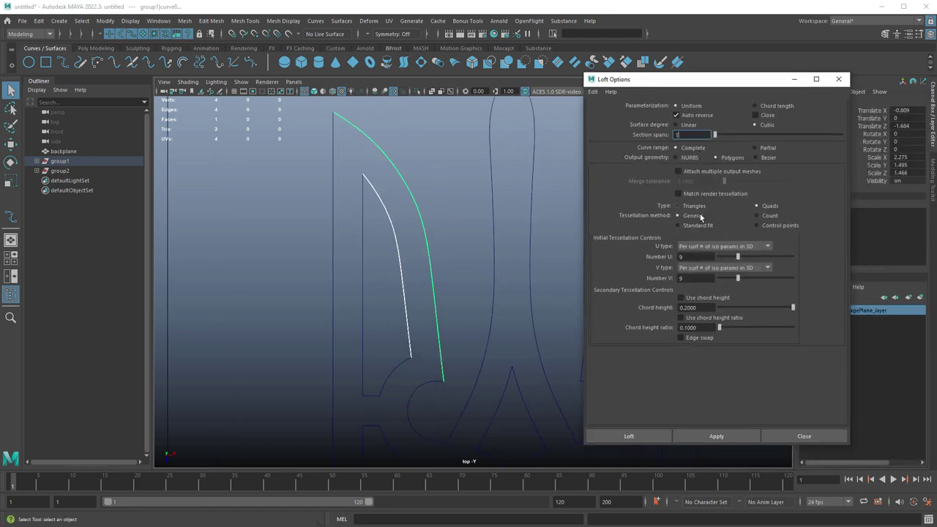
Reset the loft settings and choose Polygons output with Quads and the General tessellation method.
{"action": "left_click", "coordinate": [592, 92]}
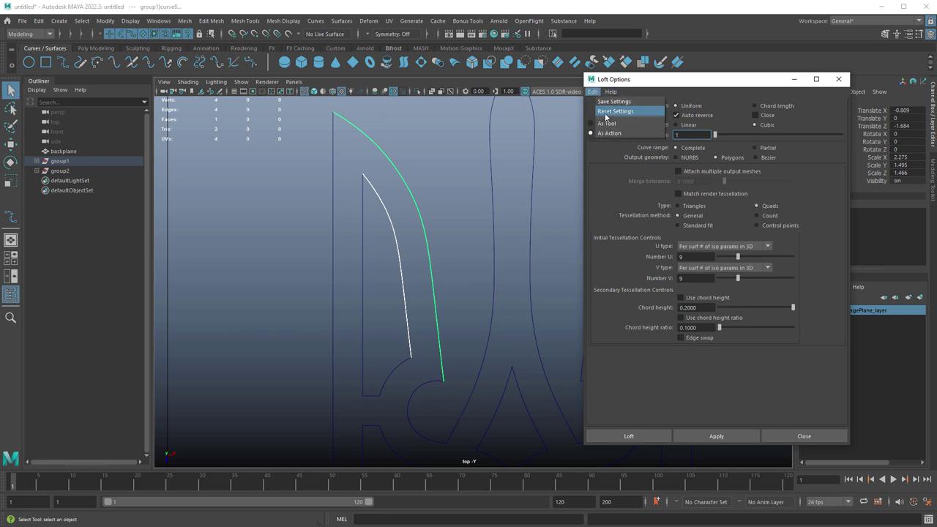
{"action": "left_click", "coordinate": [608, 114]}
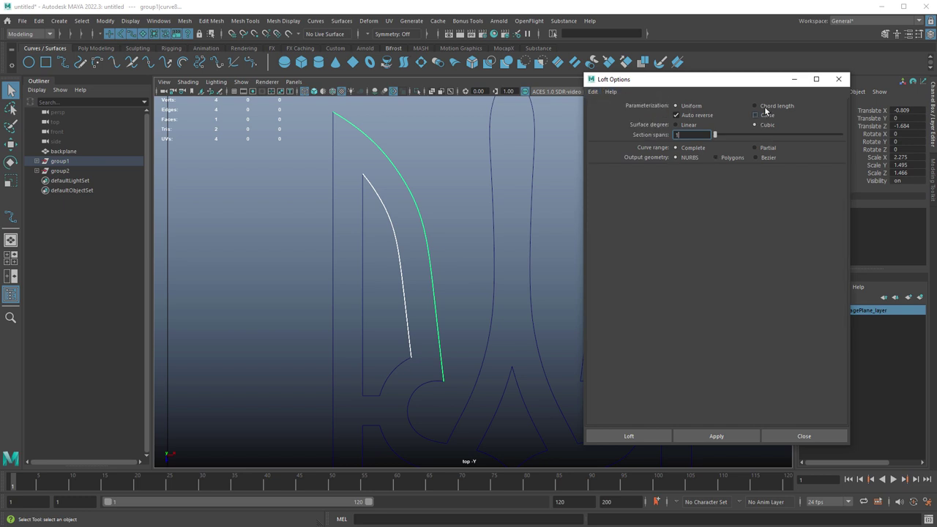
{"action": "left_click", "coordinate": [718, 157]}
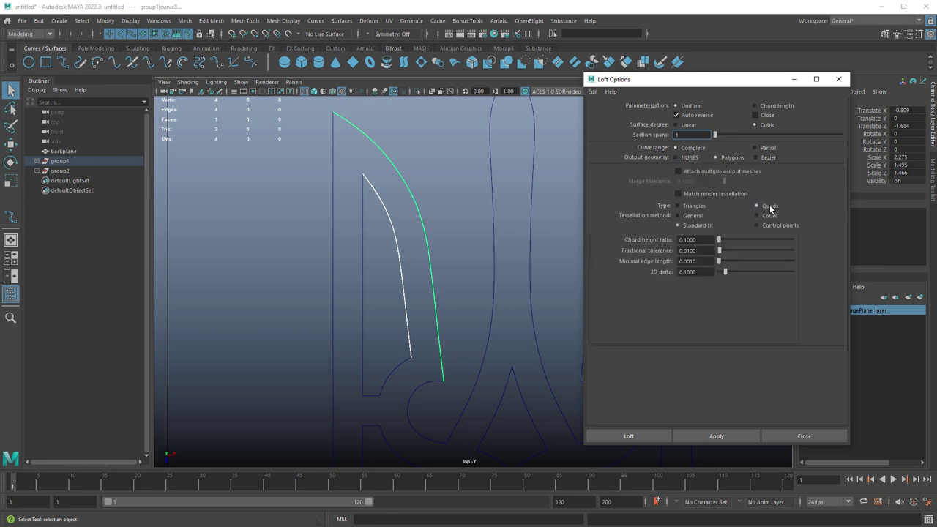
{"action": "left_click", "coordinate": [678, 216]}
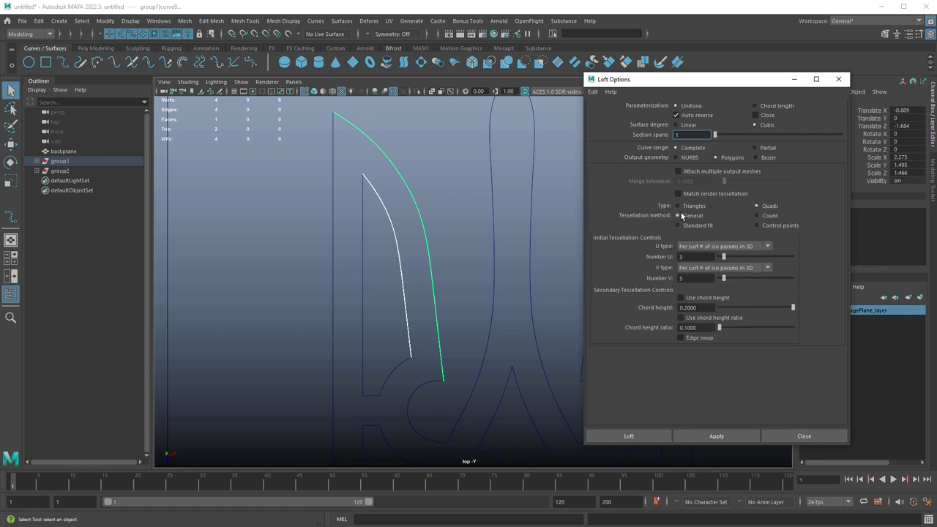
Loft the two prong curves with U and V types at Per surf # of iso params in 3D and both numbers at 3.
{"action": "left_click", "coordinate": [736, 247]}
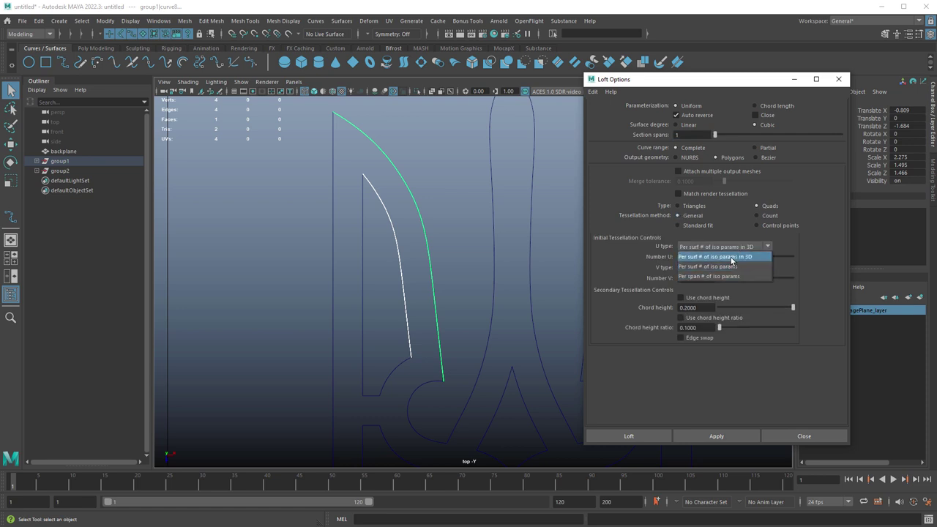
{"action": "left_click", "coordinate": [731, 258]}
{"action": "left_click", "coordinate": [728, 268]}
{"action": "left_click", "coordinate": [727, 280]}
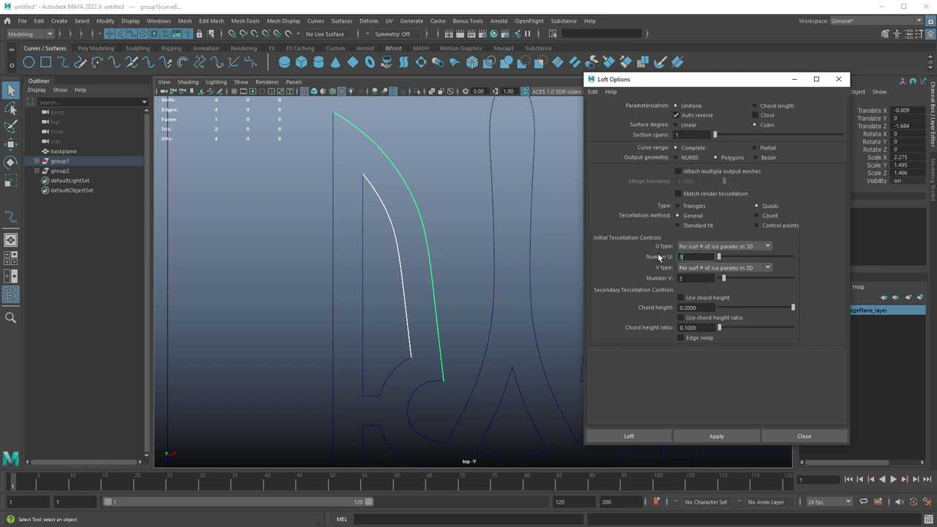
{"action": "left_click", "coordinate": [681, 278]}
{"action": "left_click", "coordinate": [716, 436]}
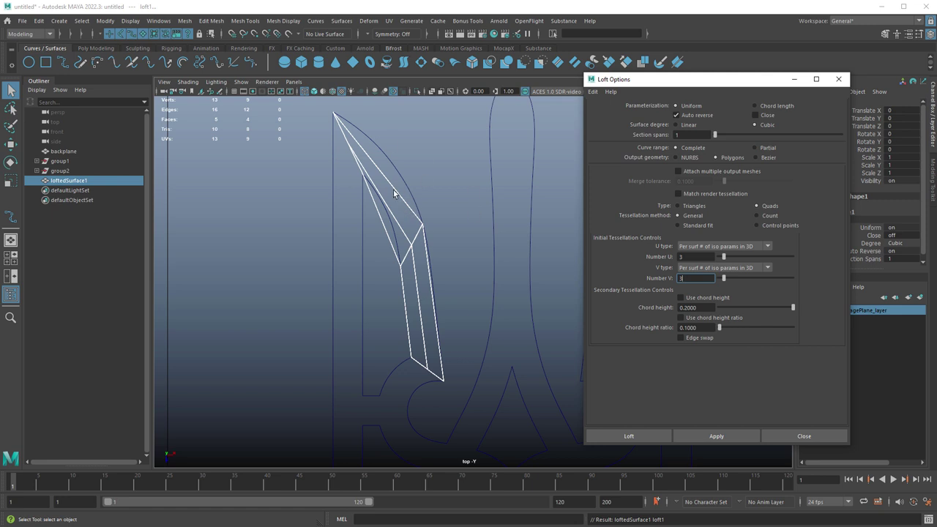
{"action": "left_click", "coordinate": [804, 435]}
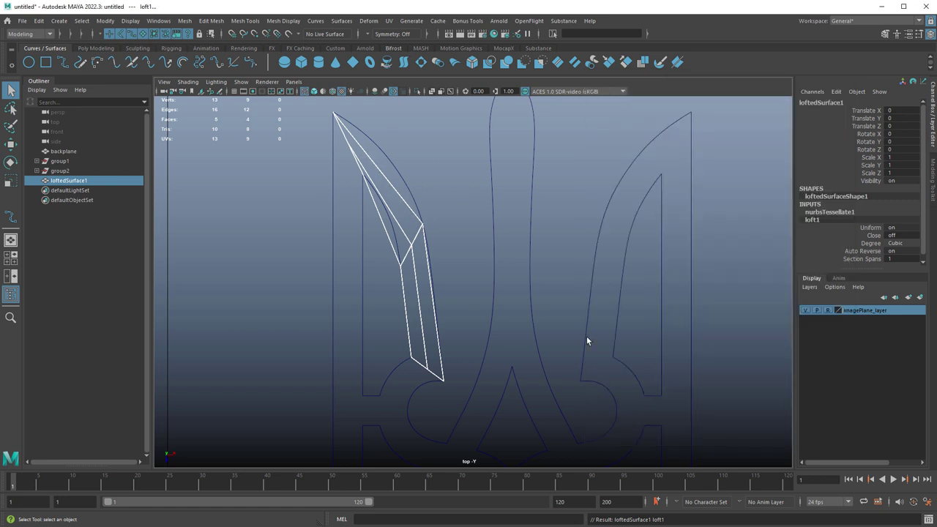
Set the left prong loft's tessellation to U Number 30 and V Number 1.
{"action": "middle_click_drag", "start_coordinate": [498, 241], "coordinate": [484, 243], "text": "alt"}
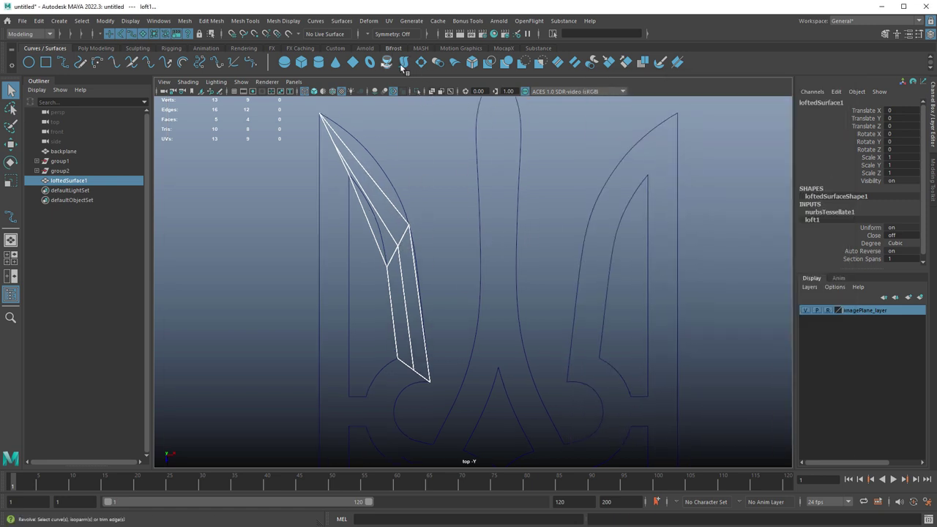
{"action": "left_click", "coordinate": [378, 189]}
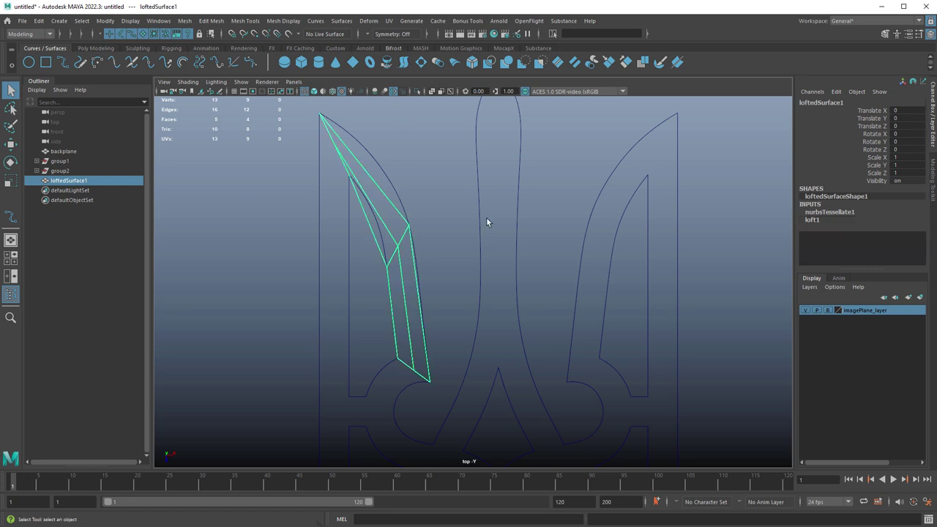
{"action": "left_click", "coordinate": [830, 212]}
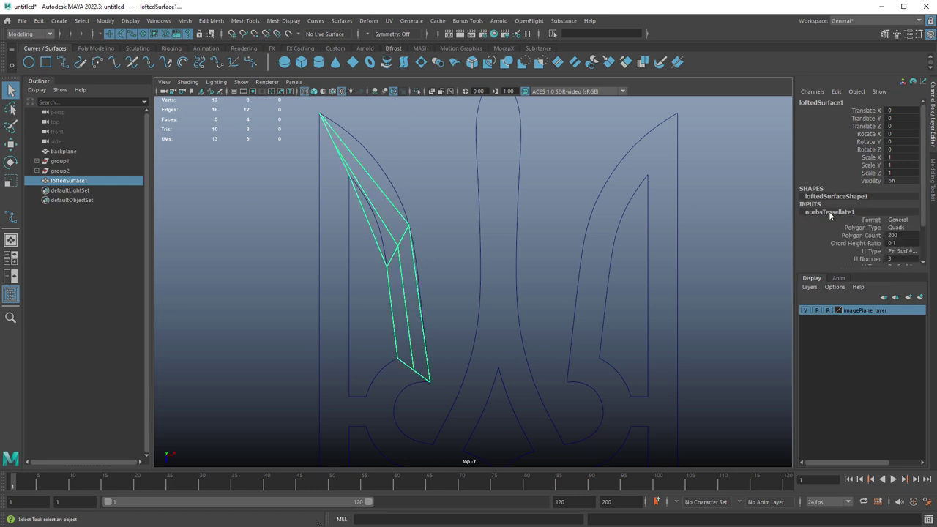
{"action": "left_click_drag", "start_coordinate": [858, 270], "coordinate": [858, 379]}
{"action": "left_click", "coordinate": [875, 259]}
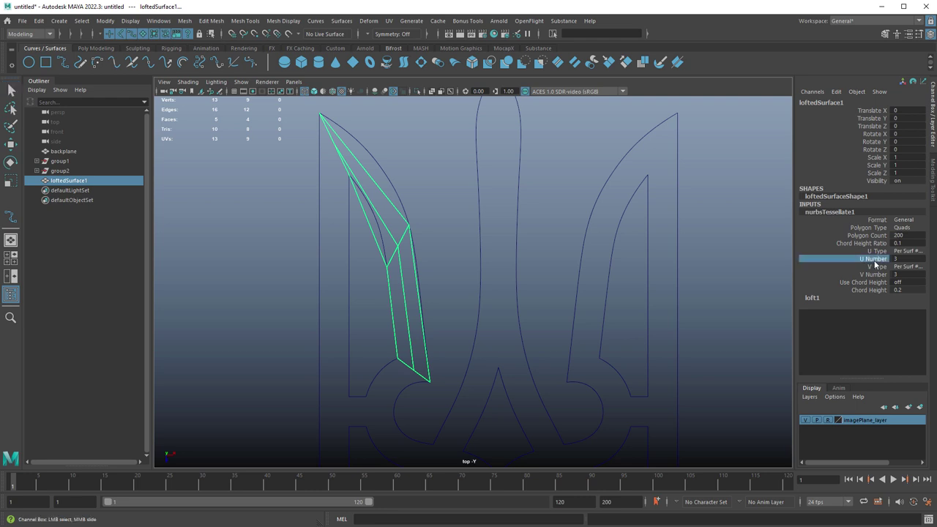
{"action": "middle_click_drag", "start_coordinate": [516, 229], "coordinate": [658, 249]}
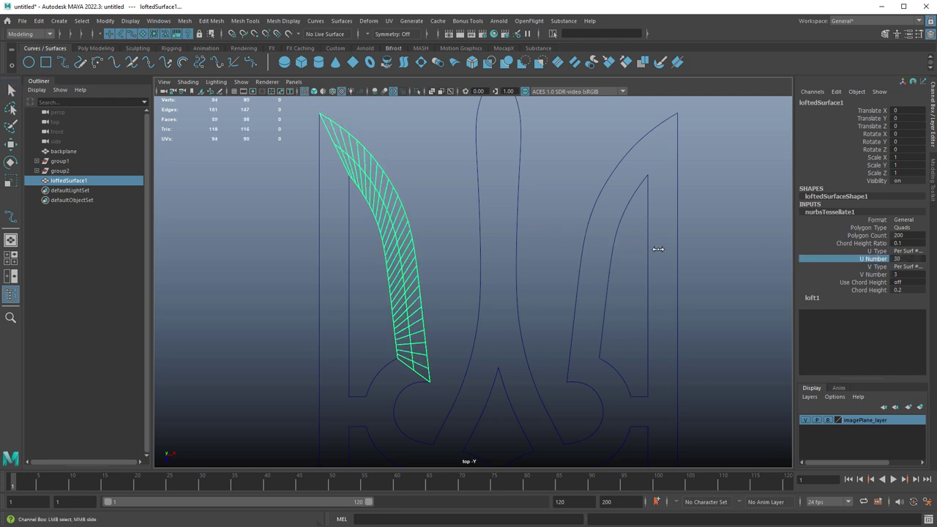
{"action": "left_click", "coordinate": [870, 275]}
{"action": "middle_click_drag", "start_coordinate": [532, 221], "coordinate": [204, 188]}
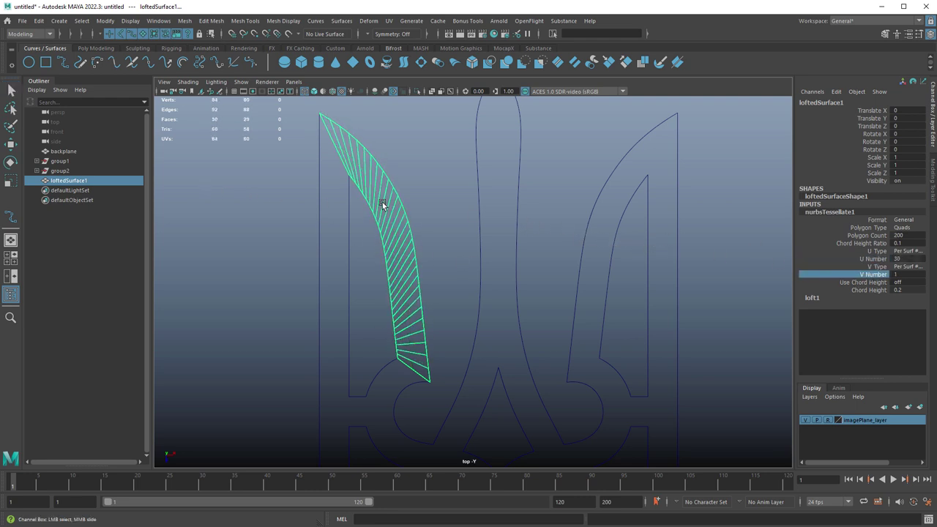
Examine the straight outer and inner edge curves along the left side, from the prong tip down to the base.
{"action": "middle_click_drag", "start_coordinate": [423, 229], "coordinate": [426, 202], "text": "alt"}
{"action": "left_click", "coordinate": [325, 213]}
{"action": "middle_click_drag", "start_coordinate": [373, 228], "coordinate": [476, 219], "text": "alt"}
{"action": "scroll", "coordinate": [391, 176], "scroll_direction": "up", "scroll_amount": 5}
{"action": "scroll", "coordinate": [392, 183], "scroll_direction": "up", "scroll_amount": 3}
{"action": "middle_click_drag", "start_coordinate": [389, 182], "coordinate": [457, 282], "text": "alt"}
{"action": "scroll", "coordinate": [489, 178], "scroll_direction": "down", "scroll_amount": 5}
{"action": "middle_click_drag", "start_coordinate": [464, 315], "coordinate": [473, 202], "text": "alt"}
{"action": "left_click_drag", "start_coordinate": [432, 173], "coordinate": [478, 207]}
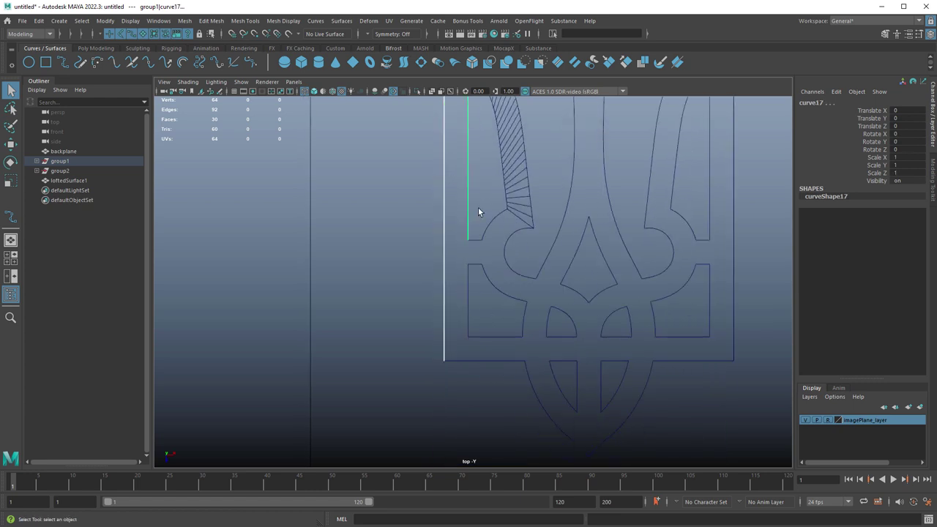
{"action": "left_click", "coordinate": [469, 299]}
{"action": "scroll", "coordinate": [450, 201], "scroll_direction": "up", "scroll_amount": 3}
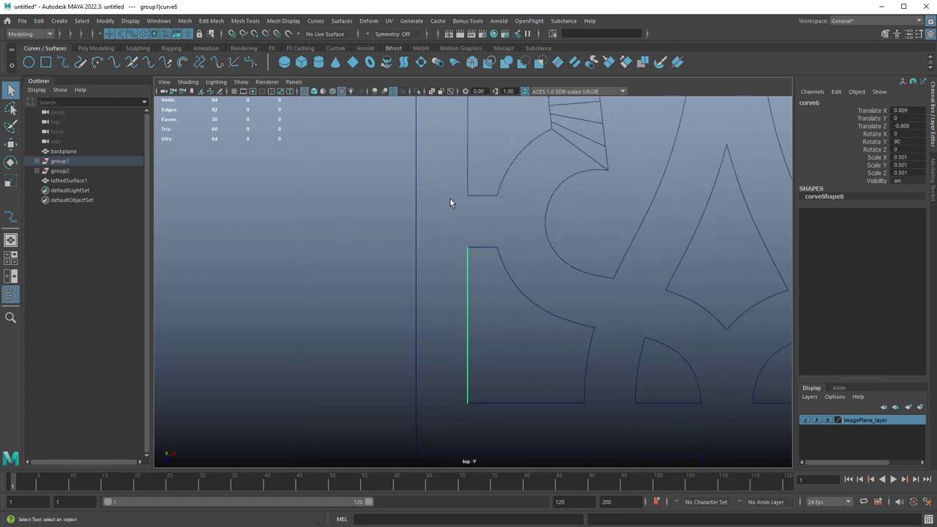
Detach the outer vertical curve at two curve points level with the upper and lower edges of the side gap.
{"action": "left_click", "coordinate": [415, 202]}
{"action": "scroll", "coordinate": [484, 246], "scroll_direction": "up", "scroll_amount": 2}
{"action": "right_click", "coordinate": [369, 161]}
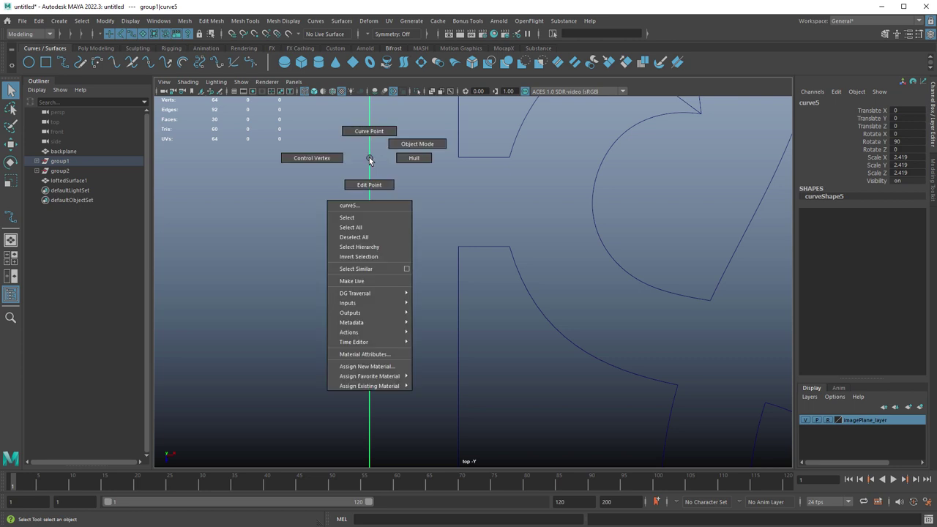
{"action": "left_click", "coordinate": [369, 131]}
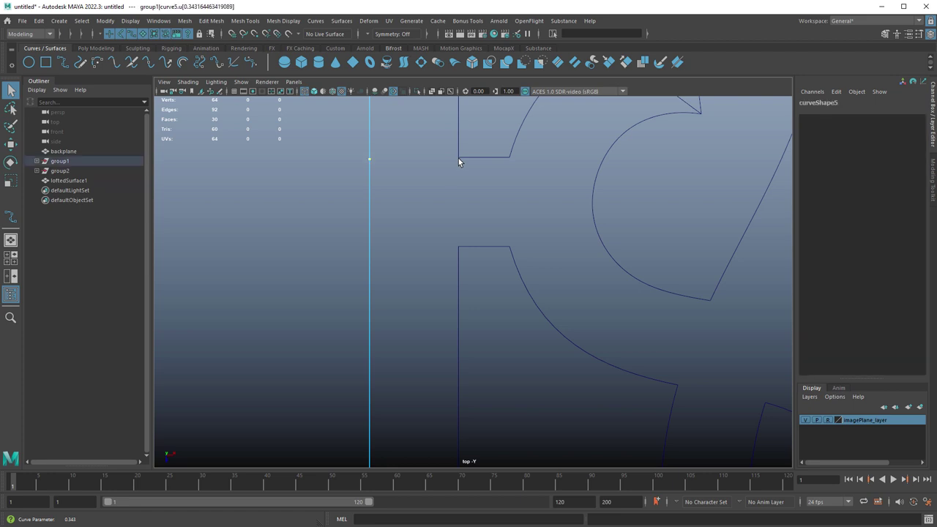
{"action": "right_click_drag", "start_coordinate": [422, 187], "coordinate": [370, 191], "text": "shift"}
{"action": "left_click", "coordinate": [370, 248]}
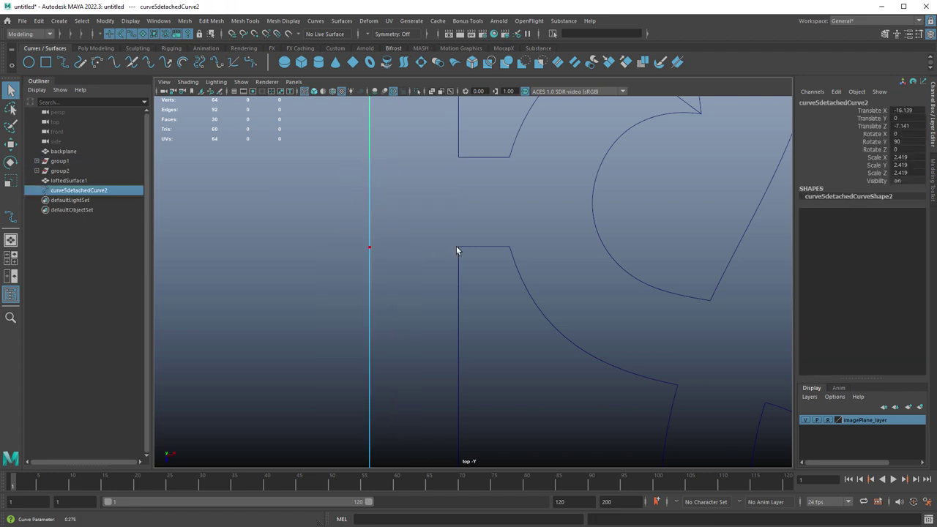
{"action": "right_click_drag", "start_coordinate": [410, 218], "coordinate": [408, 244], "text": "shift"}
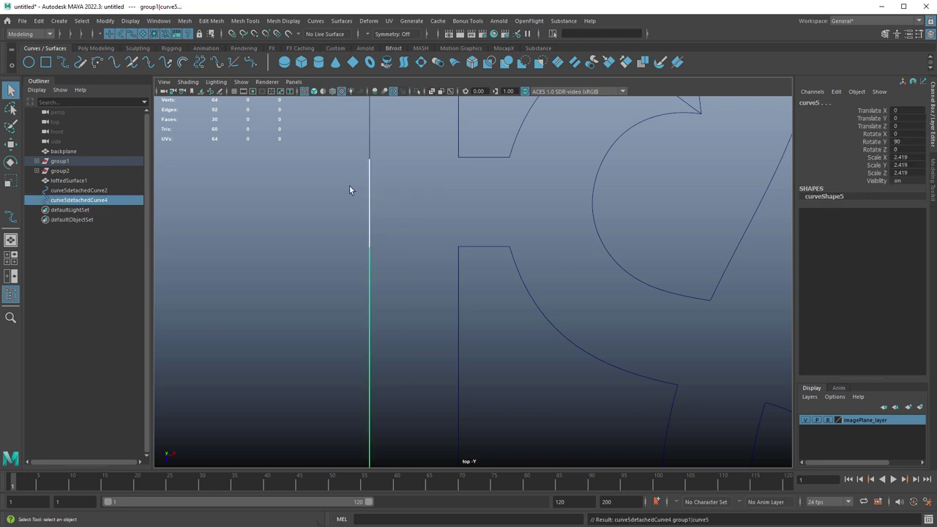
Snap the end CVs of the detached outer curve segments level with the upper and lower corners of the side gap.
{"action": "left_click_drag", "start_coordinate": [354, 139], "coordinate": [382, 128], "text": "shift"}
{"action": "left_click_drag", "start_coordinate": [358, 281], "coordinate": [384, 265], "text": "shift"}
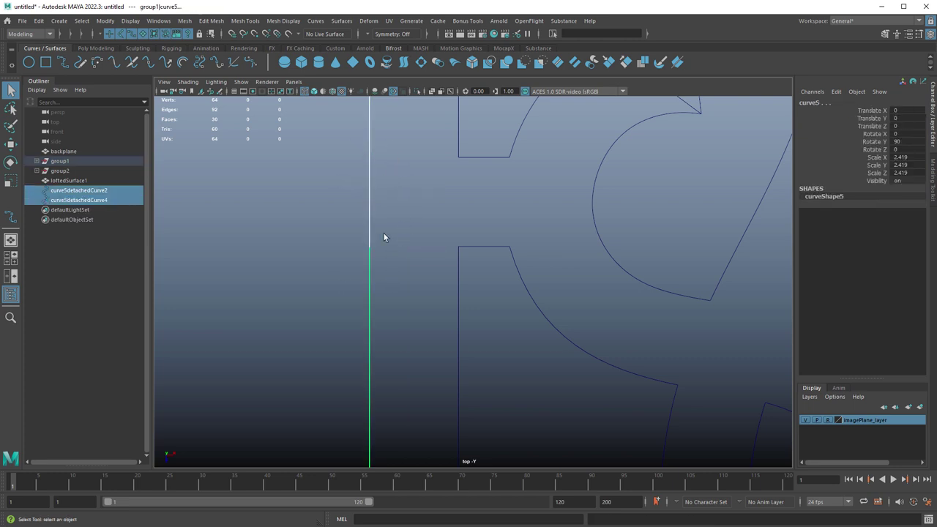
{"action": "key", "text": "F8"}
{"action": "left_click_drag", "start_coordinate": [359, 152], "coordinate": [394, 166]}
{"action": "key", "text": "w"}
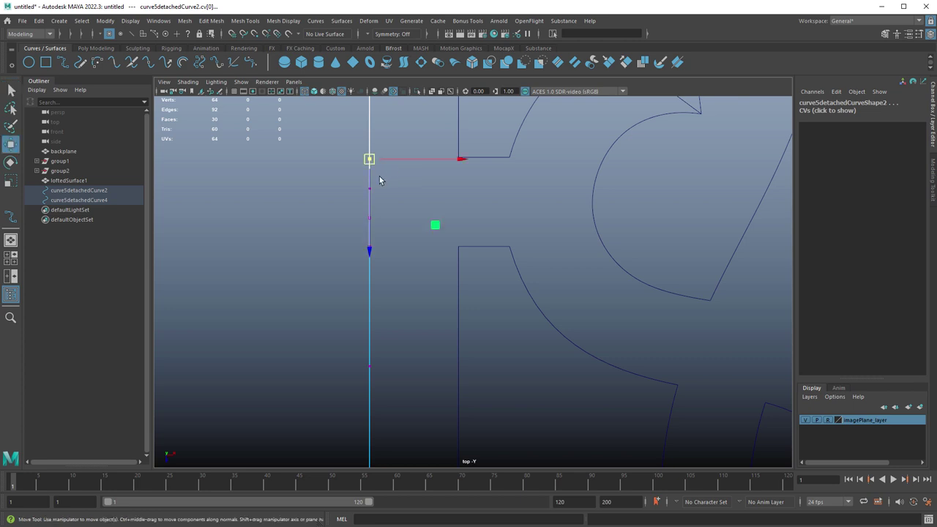
{"action": "left_click", "coordinate": [374, 206]}
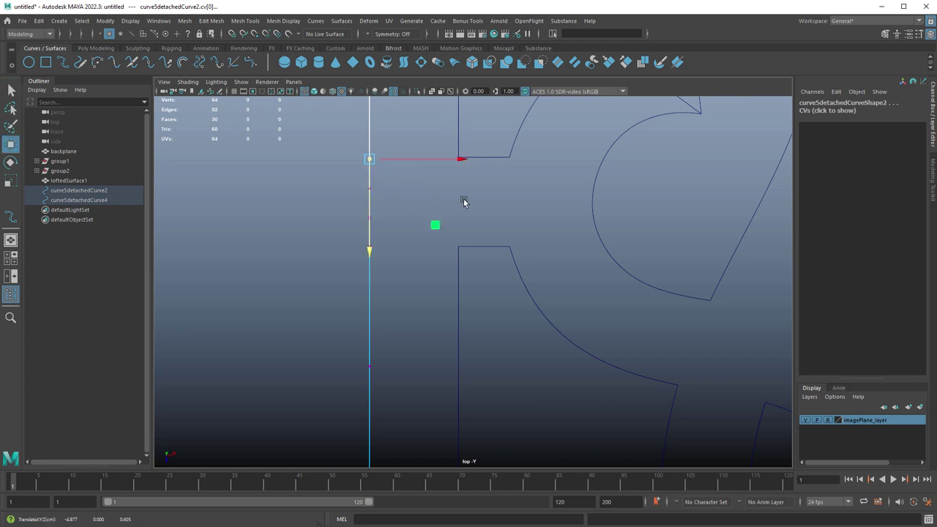
{"action": "key", "text": "c"}
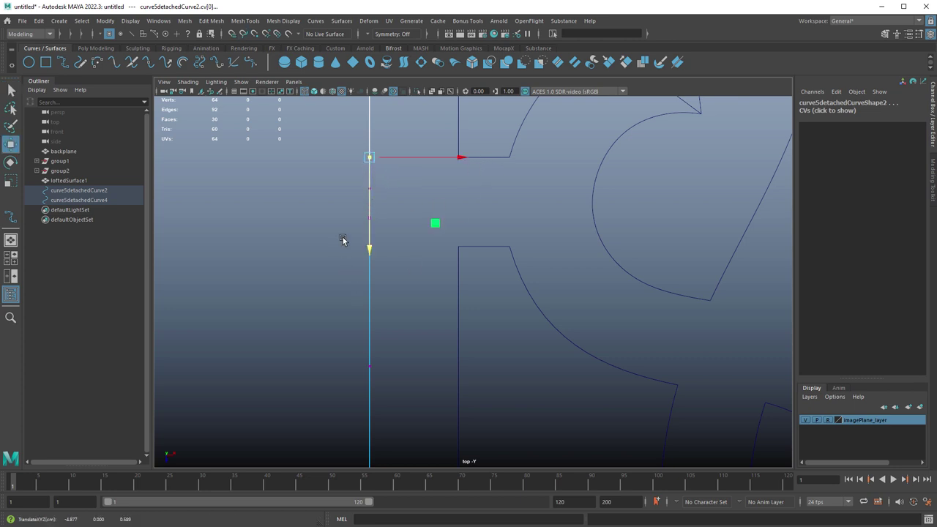
{"action": "left_click_drag", "start_coordinate": [343, 239], "coordinate": [395, 258]}
{"action": "key", "text": "c"}
{"action": "middle_click_drag", "start_coordinate": [492, 247], "coordinate": [473, 250]}
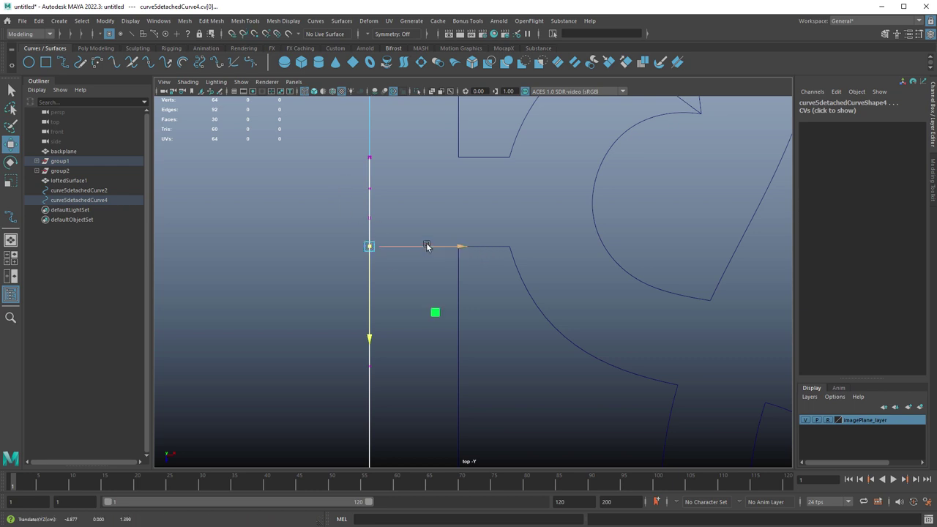
{"action": "right_click_drag", "start_coordinate": [421, 206], "coordinate": [465, 193]}
Loft the upper outer and inner vertical curves on the left side, with U Number and V Number both 1.
{"action": "right_click_drag", "start_coordinate": [466, 196], "coordinate": [413, 156], "text": "alt"}
{"action": "middle_click_drag", "start_coordinate": [412, 157], "coordinate": [392, 227], "text": "alt"}
{"action": "left_click", "coordinate": [421, 228]}
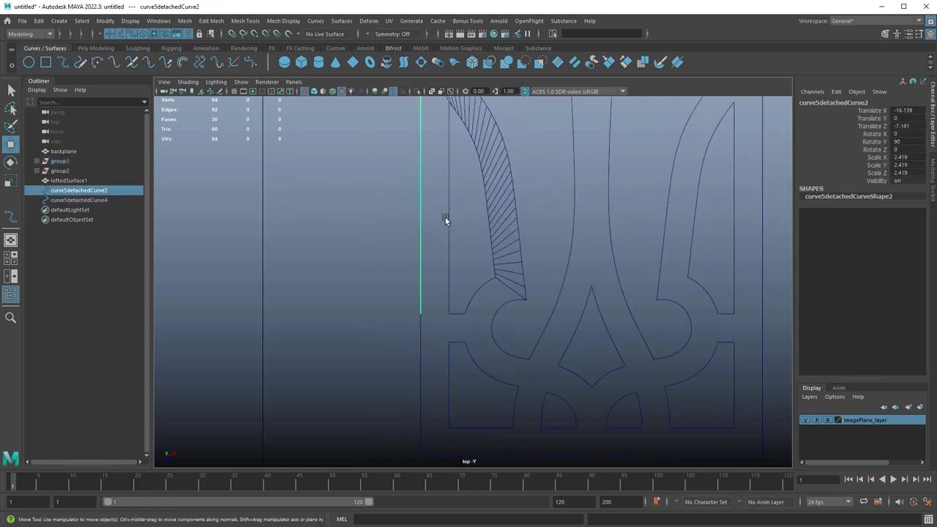
{"action": "left_click", "coordinate": [445, 217], "text": "shift"}
{"action": "middle_click_drag", "start_coordinate": [477, 239], "coordinate": [411, 303], "text": "alt"}
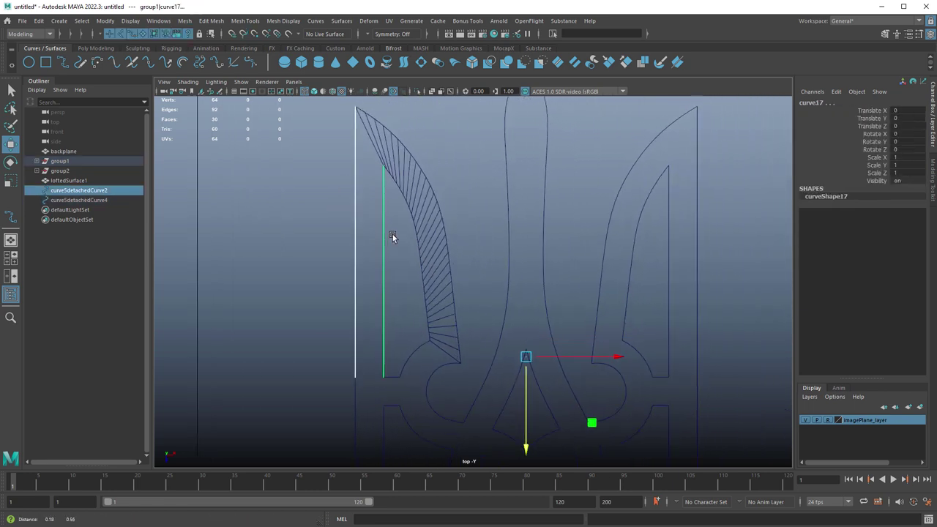
{"action": "left_click", "coordinate": [404, 63]}
{"action": "left_click", "coordinate": [828, 212]}
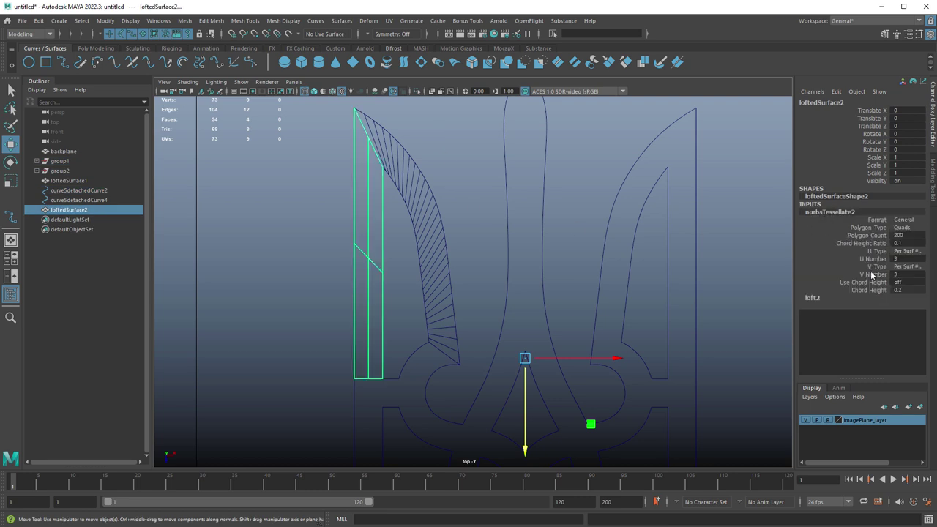
{"action": "left_click", "coordinate": [871, 258]}
{"action": "left_click", "coordinate": [871, 273], "text": "ctrl"}
{"action": "middle_click_drag", "start_coordinate": [683, 248], "coordinate": [377, 145]}
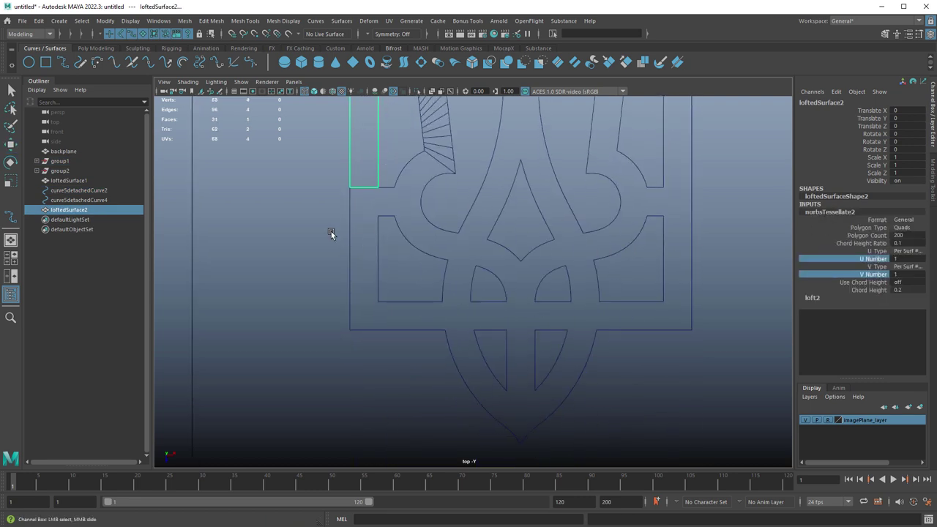
Loft the lower-left vertical strip and the straight side-gap and base pieces from their curve pairs, keeping the vertical strip's tessellation at 1 by 1.
{"action": "left_click", "coordinate": [350, 240]}
{"action": "left_click", "coordinate": [378, 246], "text": "shift"}
{"action": "key", "text": "g"}
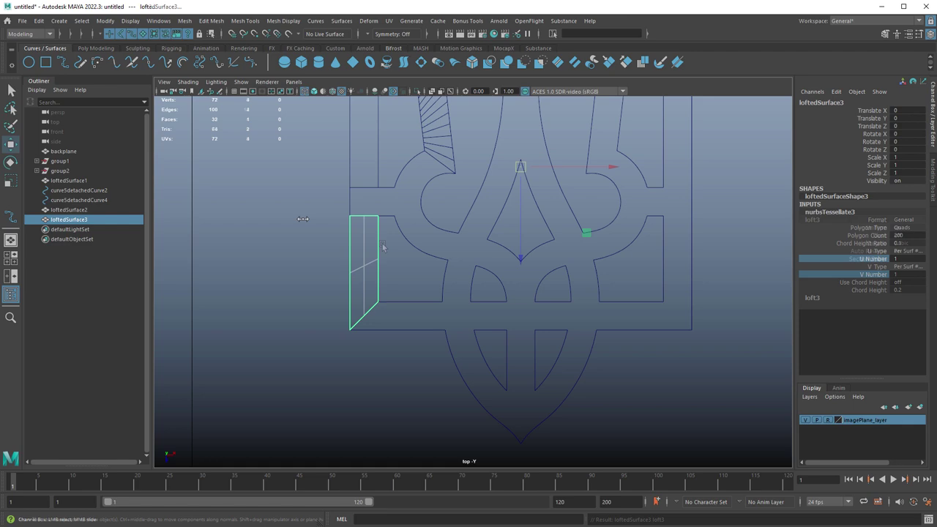
{"action": "key", "text": "g"}
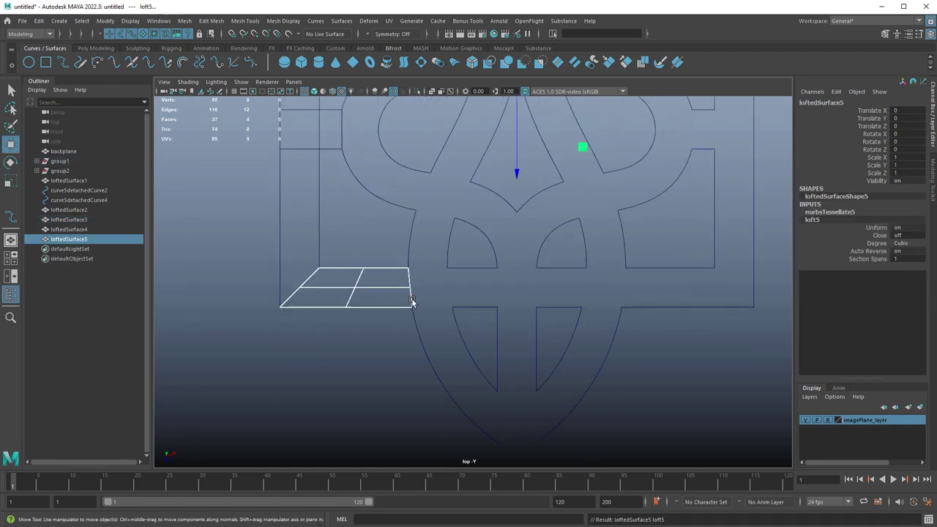
{"action": "key", "text": "g"}
{"action": "key", "text": "g"}
Detach the central curve and loft the diagonal strip beneath the middle prong with U Number 15 and V Number 1.
{"action": "right_click_drag", "start_coordinate": [470, 199], "coordinate": [473, 174]}
{"action": "left_click", "coordinate": [474, 184]}
{"action": "key", "text": "g"}
{"action": "right_click_drag", "start_coordinate": [491, 194], "coordinate": [492, 219], "text": "shift"}
{"action": "left_click", "coordinate": [871, 258]}
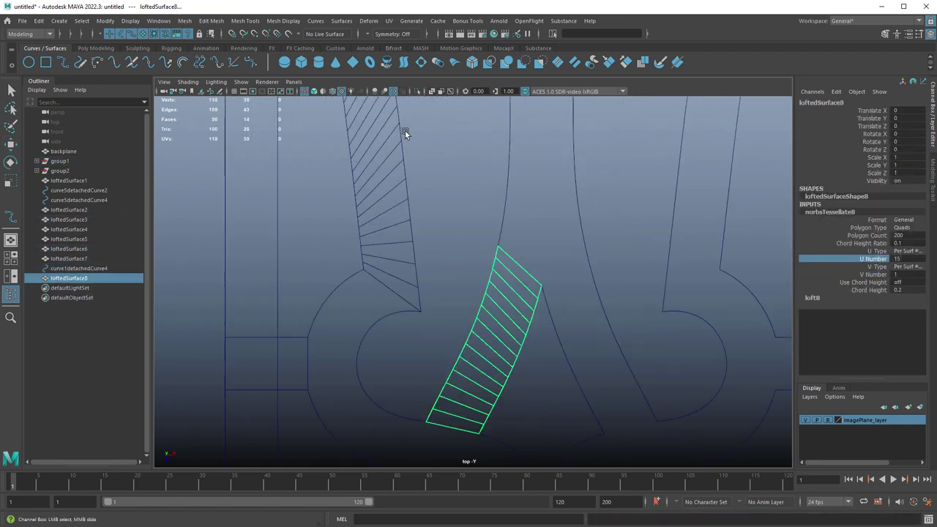
Detach the round notch curve at two points and loft its upper arc to the neighbouring outer arc.
{"action": "middle_click_drag", "start_coordinate": [494, 318], "coordinate": [502, 257], "text": "alt"}
{"action": "left_click", "coordinate": [473, 230]}
{"action": "left_click", "coordinate": [476, 269], "text": "shift"}
{"action": "right_click_drag", "start_coordinate": [480, 268], "coordinate": [480, 292], "text": "shift"}
{"action": "left_click", "coordinate": [829, 212]}
{"action": "left_click", "coordinate": [871, 276]}
Loft the lower arc strip of the round notch with U Number 10 and V Number 1.
{"action": "left_click", "coordinate": [440, 333]}
{"action": "left_click", "coordinate": [484, 290], "text": "shift"}
{"action": "key", "text": "g"}
{"action": "left_click", "coordinate": [871, 259]}
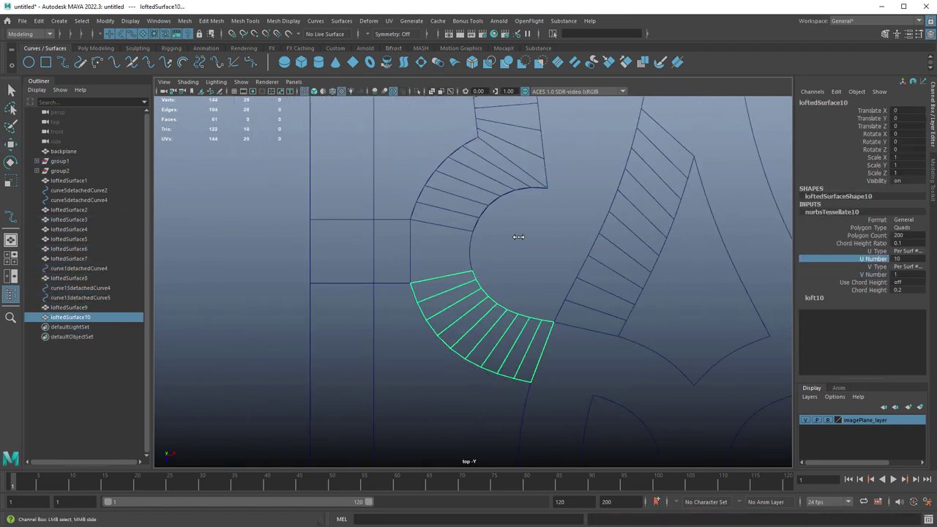
Detach the lower curves where needed and loft the remaining curved strips around the lower loop, raising their U Number.
{"action": "middle_click_drag", "start_coordinate": [556, 381], "coordinate": [482, 209], "text": "alt"}
{"action": "right_click_drag", "start_coordinate": [583, 247], "coordinate": [588, 237]}
{"action": "left_click", "coordinate": [872, 258]}
{"action": "right_click_drag", "start_coordinate": [524, 322], "coordinate": [517, 299]}
{"action": "left_click", "coordinate": [532, 327]}
{"action": "key", "text": "g"}
{"action": "left_click", "coordinate": [871, 258]}
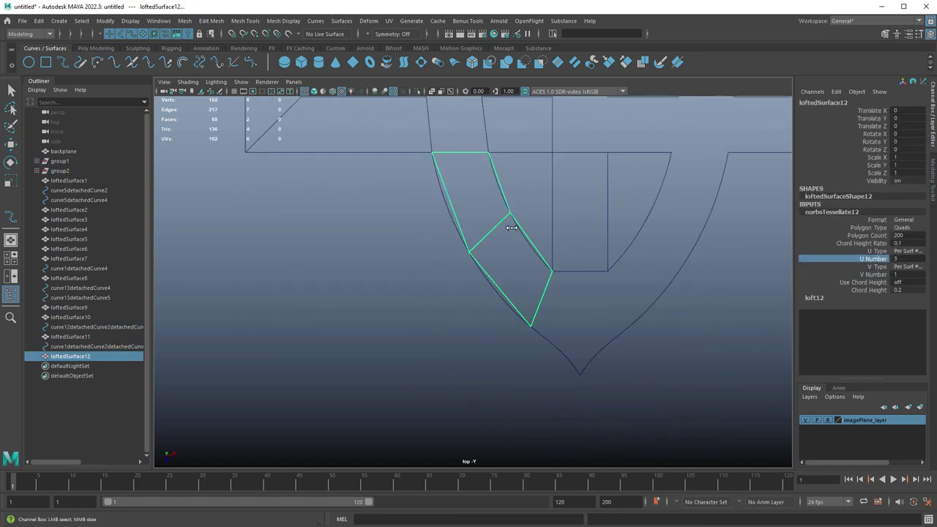
{"action": "scroll", "coordinate": [674, 389], "scroll_direction": "down", "scroll_amount": 4}
{"action": "left_click", "coordinate": [523, 125]}
{"action": "left_click", "coordinate": [871, 259]}
{"action": "middle_click_drag", "start_coordinate": [659, 258], "coordinate": [710, 258]}
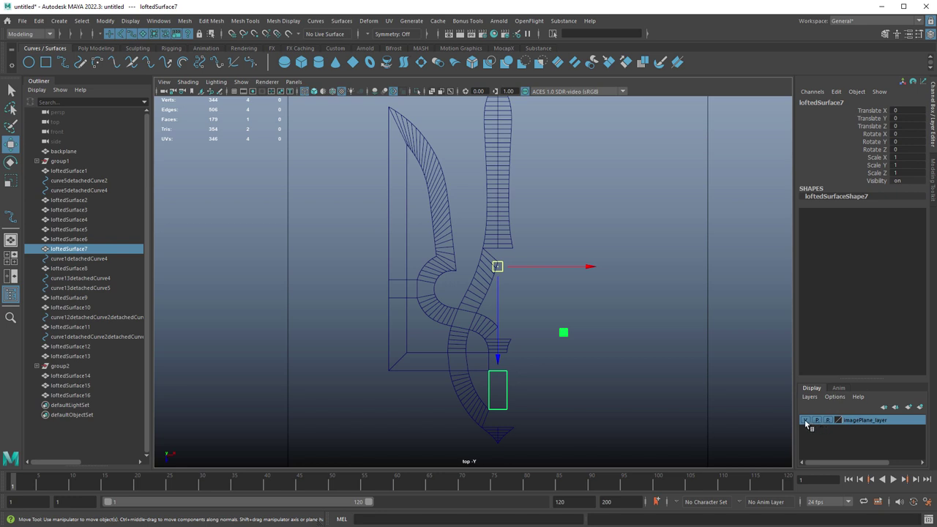
Hide the imagePlane_layer and clear the selection.
{"action": "left_click", "coordinate": [805, 419]}
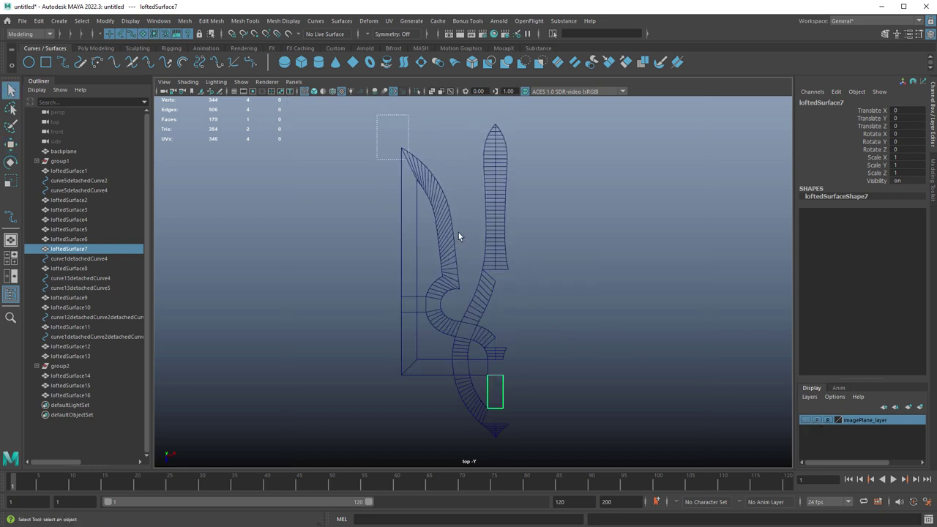
{"action": "left_click_drag", "start_coordinate": [459, 232], "coordinate": [560, 465]}
{"action": "left_click", "coordinate": [182, 189]}
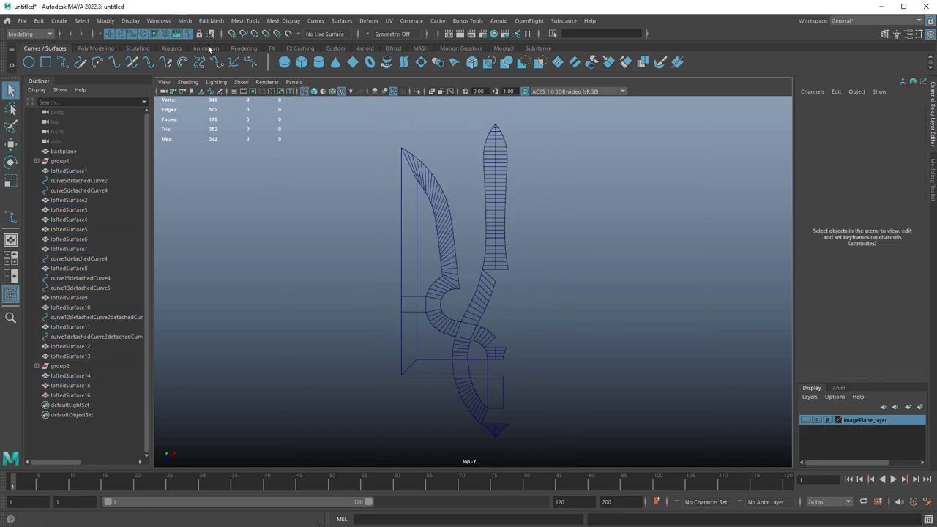
Exclude surfaces from selection, then group all the tracing curves with their parent groups and hide the new group.
{"action": "left_click", "coordinate": [143, 34]}
{"action": "left_click_drag", "start_coordinate": [372, 129], "coordinate": [575, 371]}
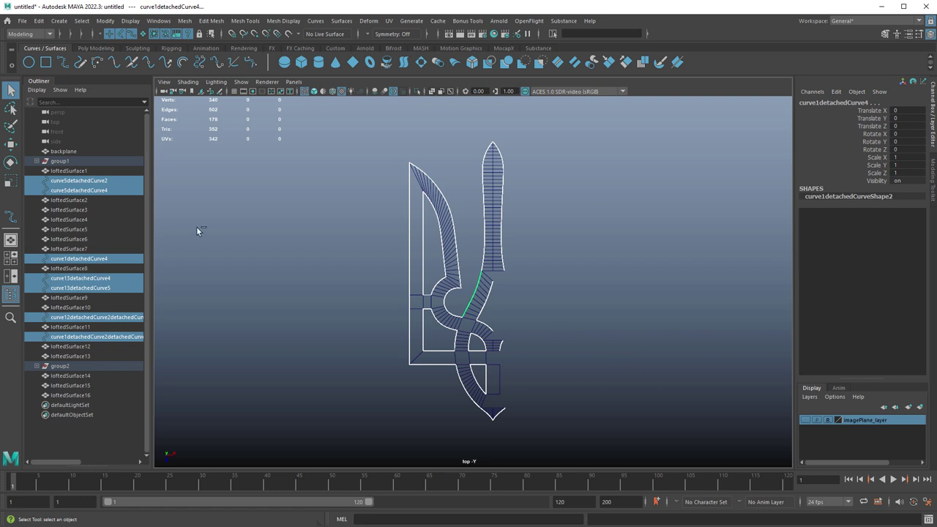
{"action": "key", "text": "Up"}
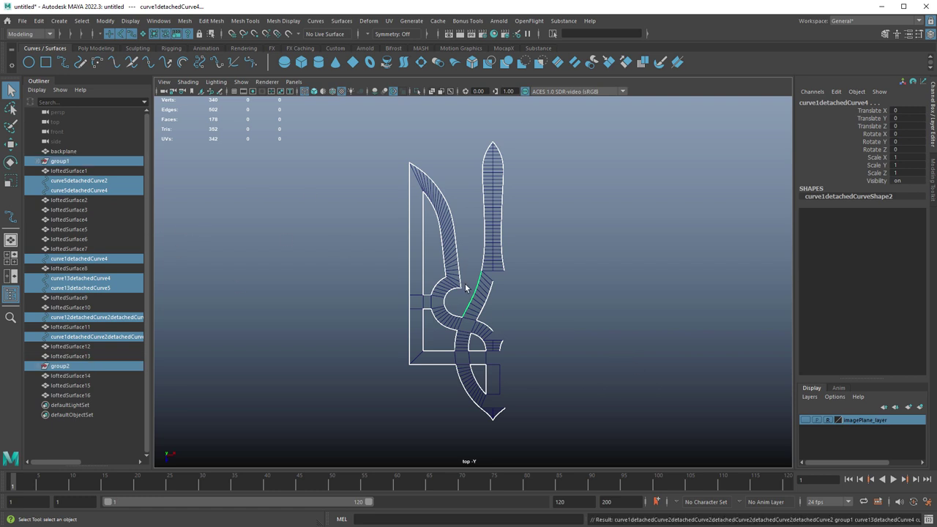
{"action": "key", "text": "ctrl+g"}
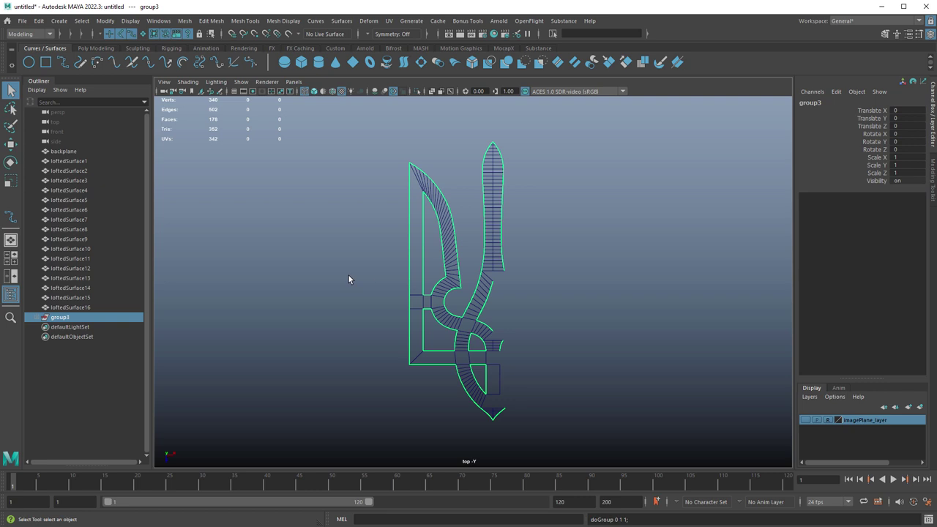
{"action": "key", "text": "ctrl+h"}
Combine all sixteen lofted surfaces into one mesh and delete its construction history.
{"action": "left_click_drag", "start_coordinate": [376, 132], "coordinate": [582, 413]}
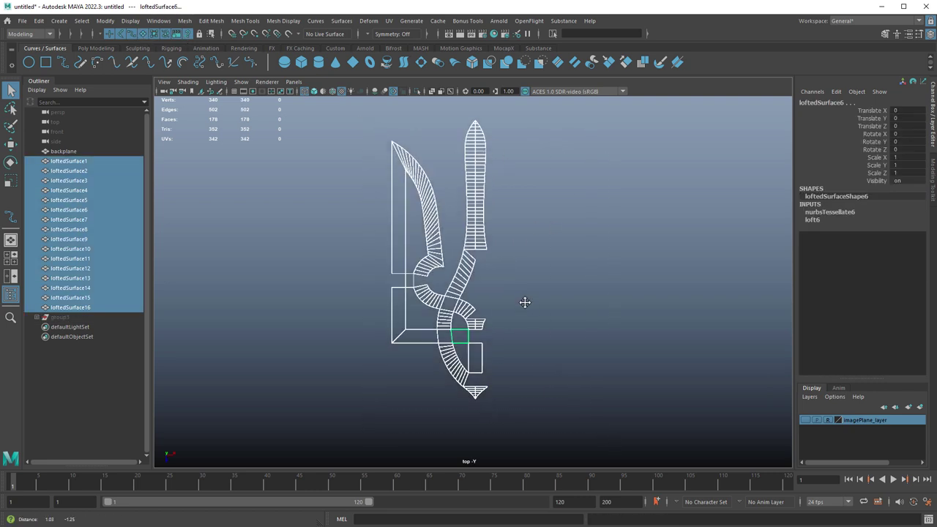
{"action": "key", "text": "f"}
{"action": "left_click", "coordinate": [96, 48]}
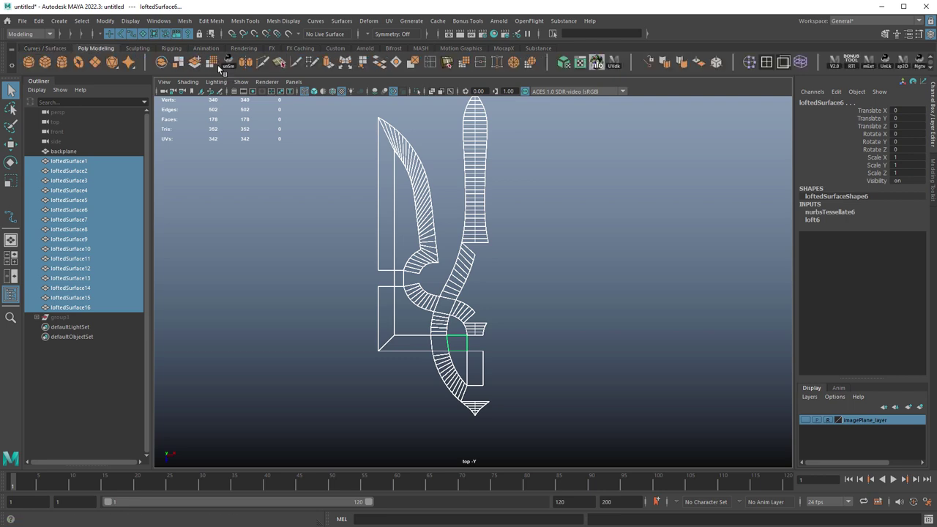
{"action": "left_click", "coordinate": [162, 62]}
{"action": "key", "text": "alt+shift+d"}
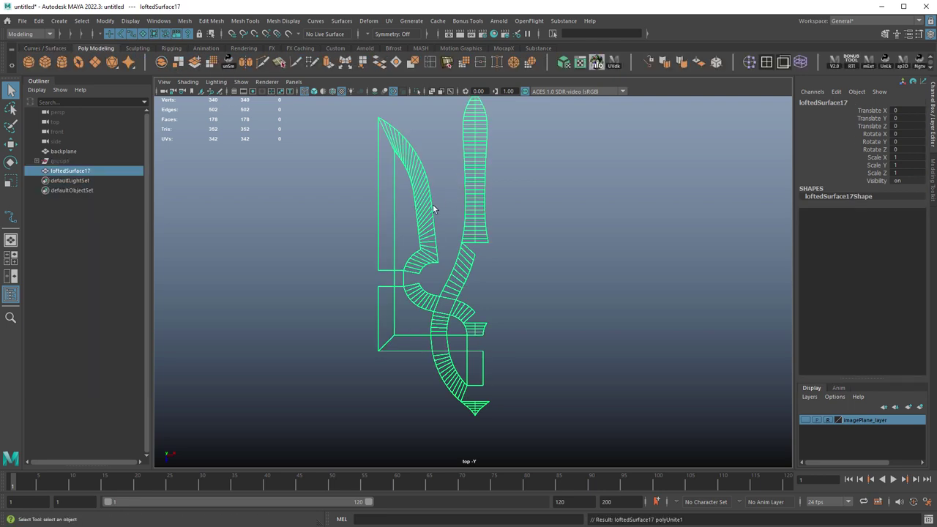
Unhide the group of tracing curves and put it on a new display layer named curves_layer with a red color.
{"action": "right_click_drag", "start_coordinate": [421, 213], "coordinate": [820, 360], "text": "alt"}
{"action": "middle_click_drag", "start_coordinate": [335, 195], "coordinate": [613, 237], "text": "alt"}
{"action": "scroll", "coordinate": [612, 236], "scroll_direction": "down", "scroll_amount": 8}
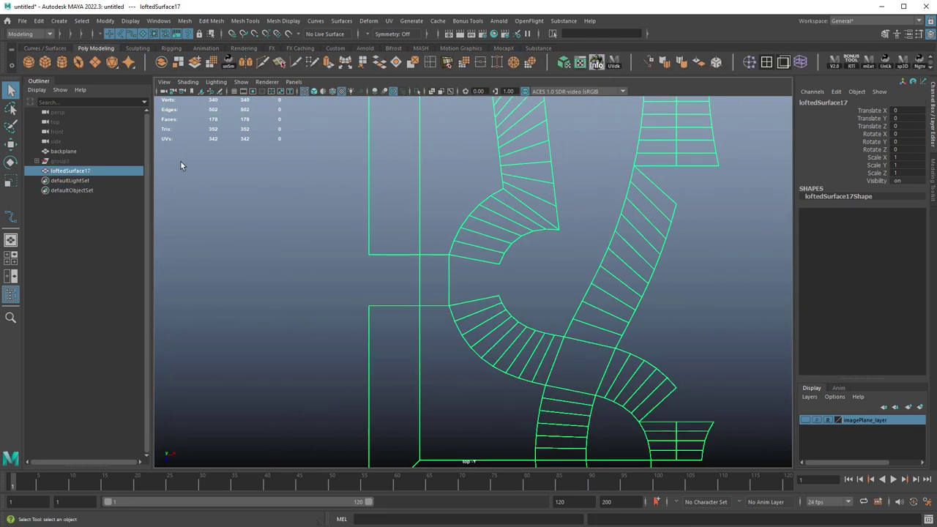
{"action": "left_click", "coordinate": [63, 161]}
{"action": "key", "text": "shift+h"}
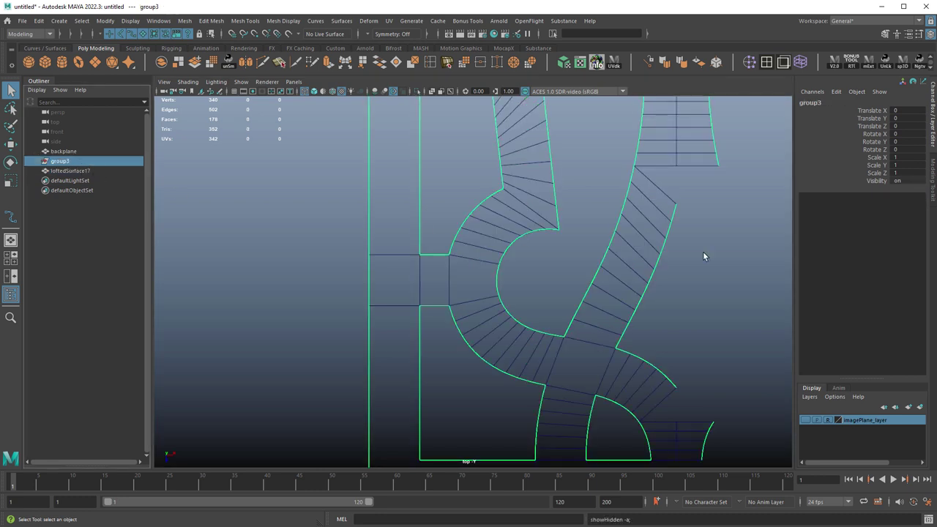
{"action": "left_click", "coordinate": [921, 409]}
{"action": "double_click", "coordinate": [848, 421]}
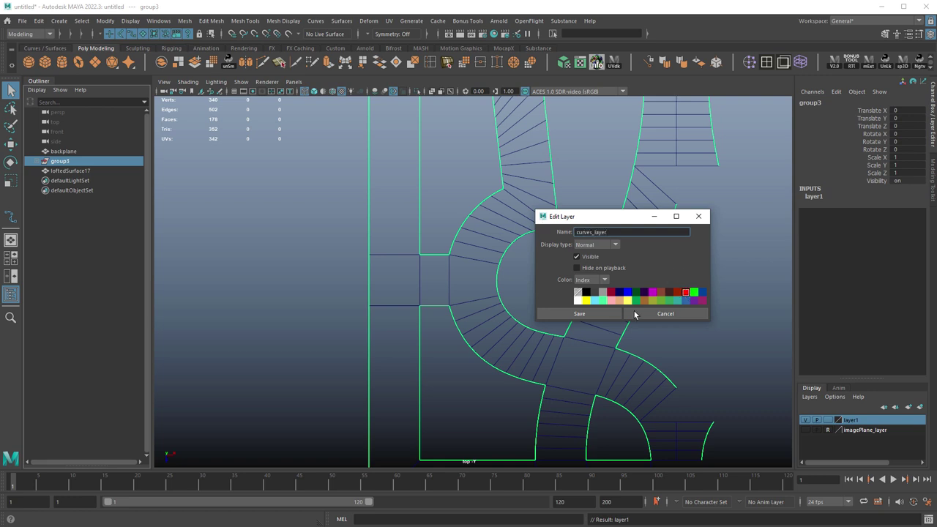
{"action": "left_click", "coordinate": [599, 313]}
{"action": "left_click", "coordinate": [570, 251]}
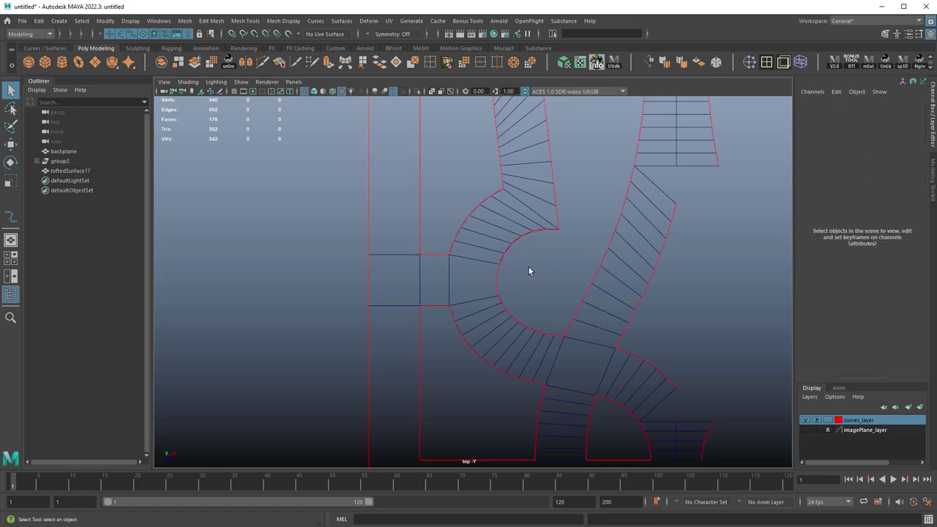
Display the combined mesh shaded and examine its face directions from a tilted perspective view.
{"action": "left_click_drag", "start_coordinate": [470, 277], "coordinate": [483, 281]}
{"action": "scroll", "coordinate": [534, 263], "scroll_direction": "up", "scroll_amount": 3}
{"action": "key", "text": "5"}
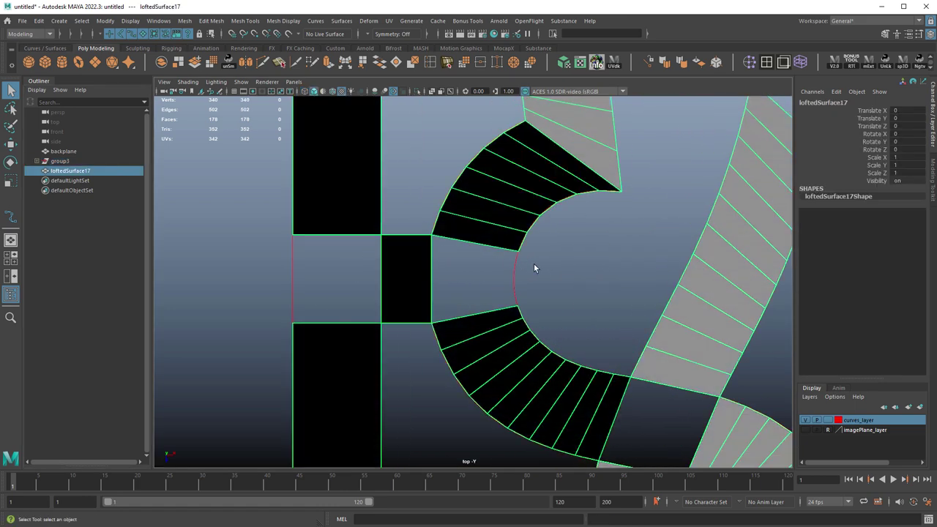
{"action": "scroll", "coordinate": [513, 249], "scroll_direction": "down", "scroll_amount": 6}
{"action": "scroll", "coordinate": [505, 249], "scroll_direction": "up", "scroll_amount": 3}
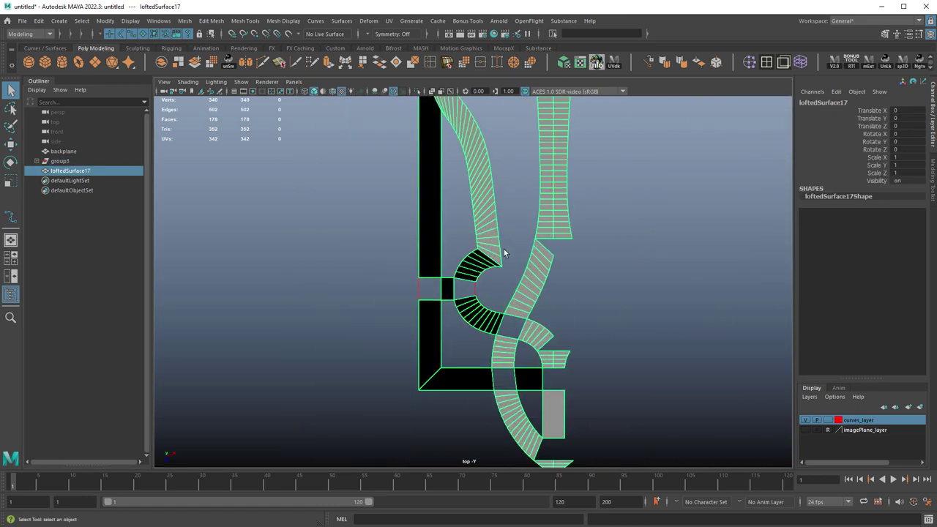
{"action": "key", "text": "space"}
{"action": "key", "text": "space"}
{"action": "left_click_drag", "start_coordinate": [554, 241], "coordinate": [699, 348], "text": "alt"}
{"action": "right_click_drag", "start_coordinate": [700, 348], "coordinate": [720, 360], "text": "alt"}
{"action": "middle_click_drag", "start_coordinate": [578, 226], "coordinate": [525, 243], "text": "alt"}
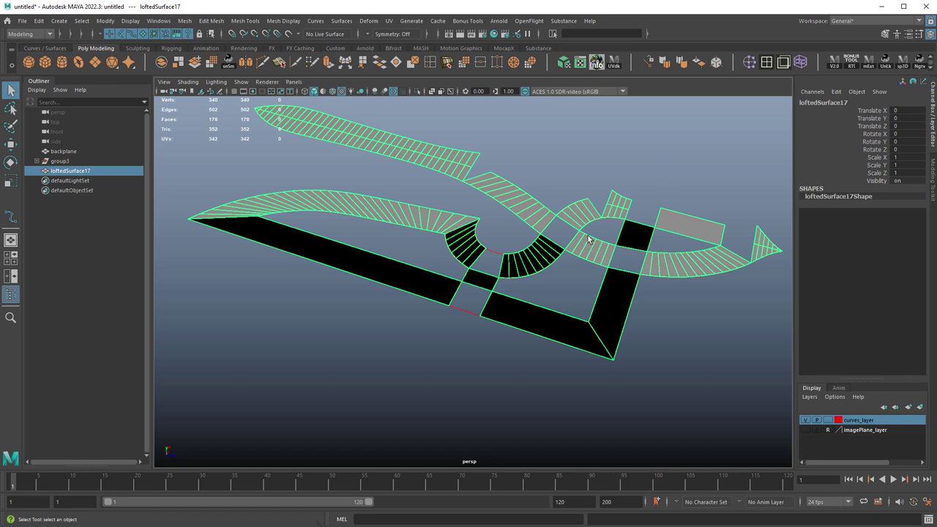
Select all the black, wrongly facing faces on the frame and lower curved strips and reverse their normals.
{"action": "right_click_drag", "start_coordinate": [502, 248], "coordinate": [502, 273]}
{"action": "double_click", "coordinate": [466, 252]}
{"action": "double_click", "coordinate": [529, 265], "text": "shift"}
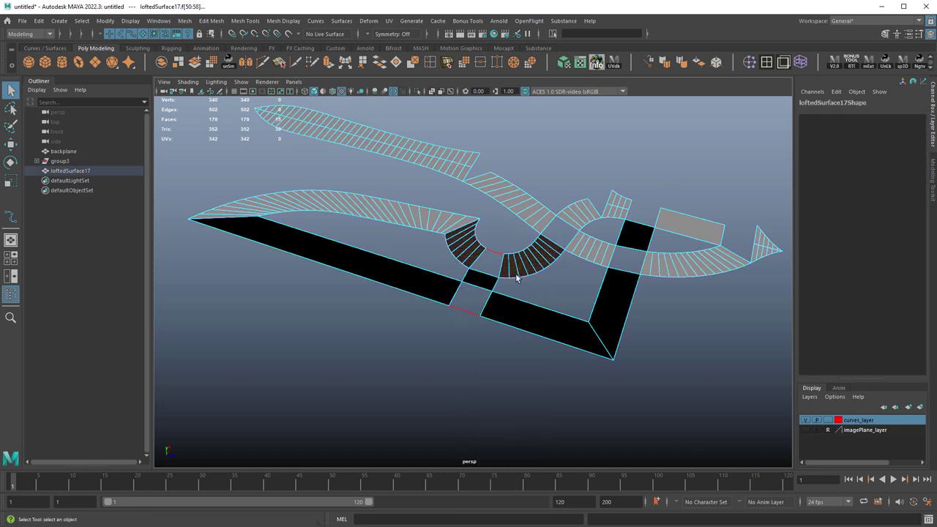
{"action": "left_click", "coordinate": [499, 318], "text": "shift"}
{"action": "left_click", "coordinate": [442, 291], "text": "shift"}
{"action": "left_click", "coordinate": [623, 280], "text": "shift"}
{"action": "left_click", "coordinate": [634, 236], "text": "shift"}
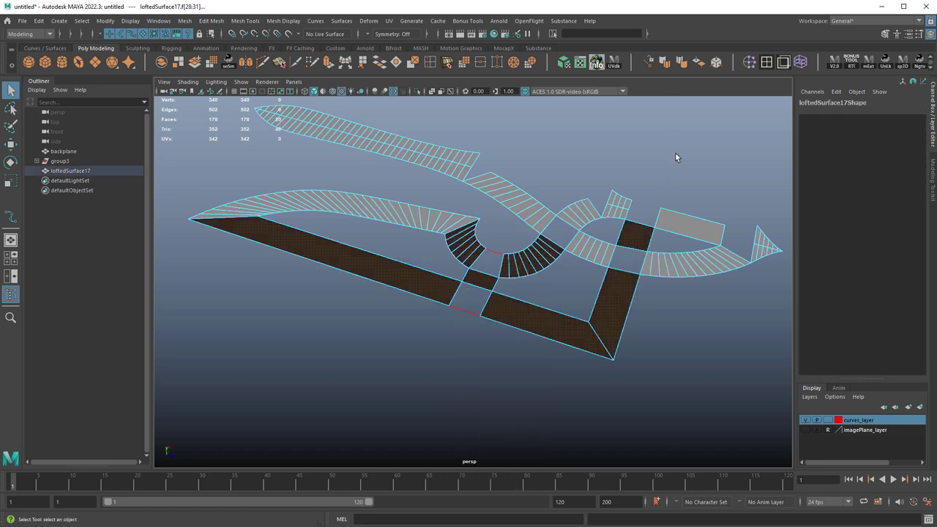
{"action": "left_click", "coordinate": [701, 64]}
{"action": "right_click_drag", "start_coordinate": [673, 176], "coordinate": [688, 169]}
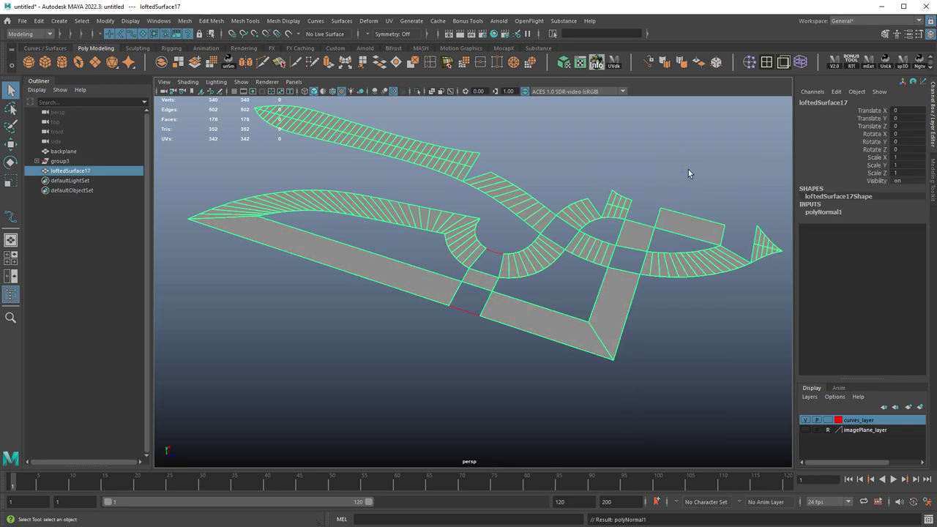
{"action": "left_click", "coordinate": [688, 169]}
Select the lowest center-line vertices of the middle prong in the top view and add a lattice deformer to them.
{"action": "left_click_drag", "start_coordinate": [687, 172], "coordinate": [650, 218], "text": "alt"}
{"action": "key", "text": "space"}
{"action": "key", "text": "space"}
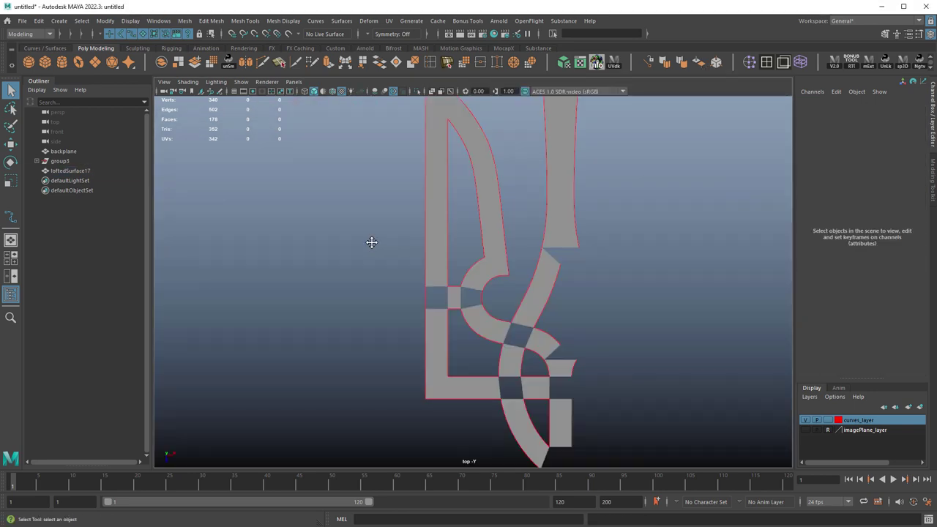
{"action": "scroll", "coordinate": [630, 257], "scroll_direction": "up", "scroll_amount": 5}
{"action": "left_click", "coordinate": [631, 257]}
{"action": "middle_click_drag", "start_coordinate": [646, 253], "coordinate": [516, 312], "text": "alt"}
{"action": "right_click_drag", "start_coordinate": [516, 311], "coordinate": [552, 259], "text": "alt"}
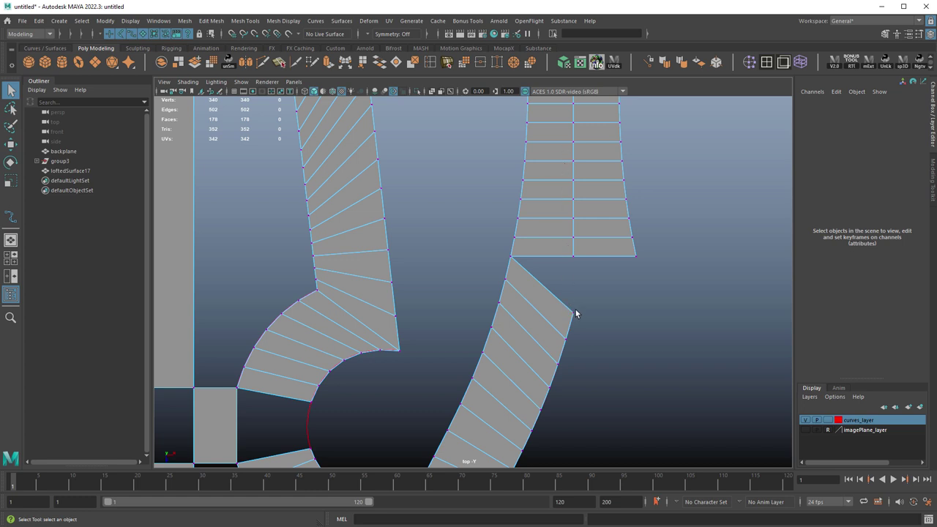
{"action": "left_click_drag", "start_coordinate": [583, 213], "coordinate": [603, 271]}
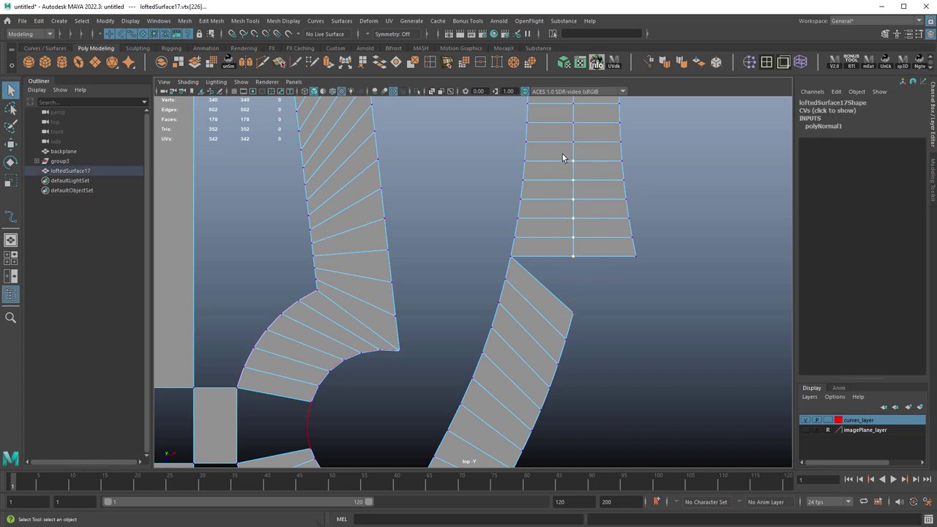
{"action": "left_click", "coordinate": [803, 63]}
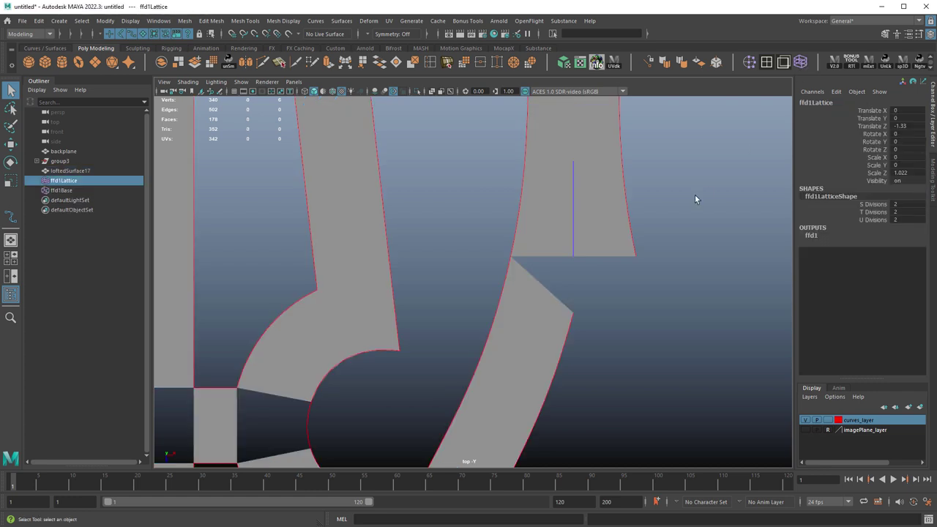
Snap the lower lattice points down to the corner vertex of the adjoining strip and delete the mesh's construction history.
{"action": "right_click_drag", "start_coordinate": [695, 195], "coordinate": [693, 167]}
{"action": "left_click_drag", "start_coordinate": [562, 243], "coordinate": [573, 294]}
{"action": "key", "text": "w"}
{"action": "key", "text": "v"}
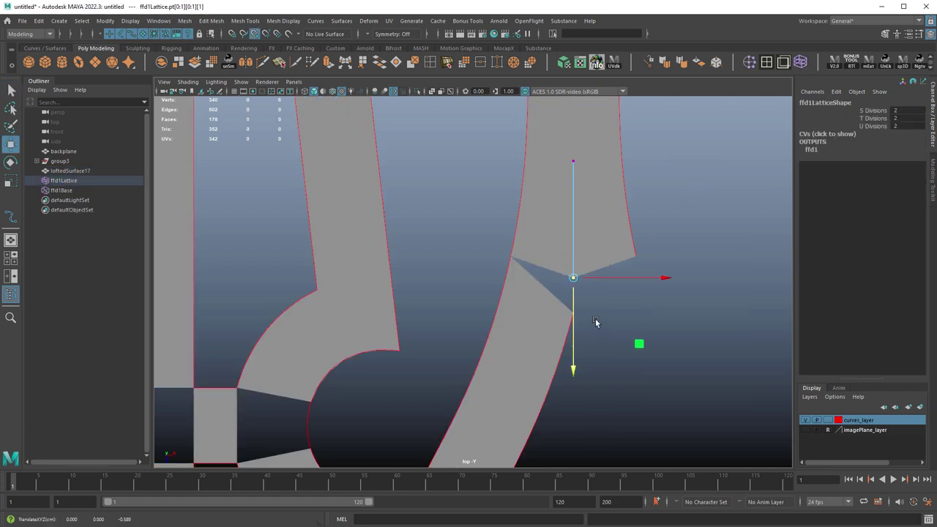
{"action": "middle_click_drag", "start_coordinate": [596, 325], "coordinate": [574, 316]}
{"action": "right_click_drag", "start_coordinate": [587, 243], "coordinate": [629, 230]}
{"action": "scroll", "coordinate": [603, 284], "scroll_direction": "down", "scroll_amount": 2}
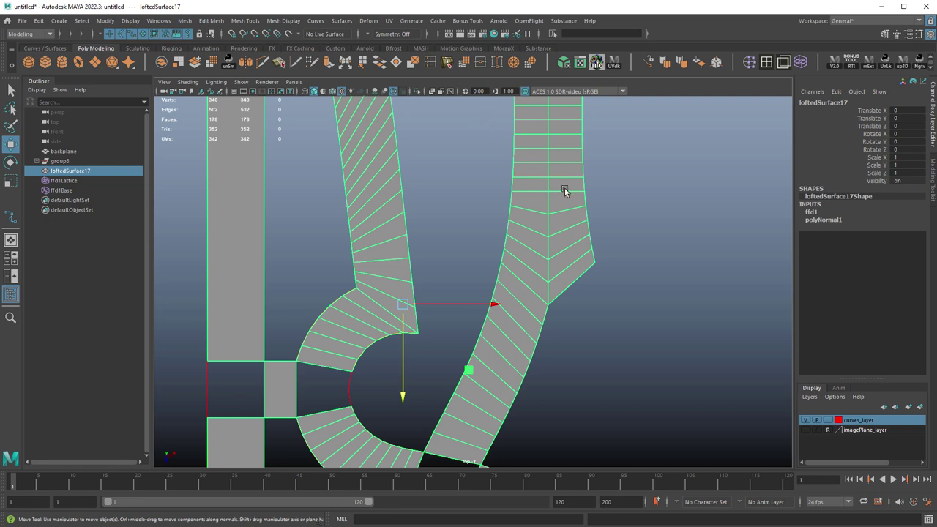
{"action": "key", "text": "alt+shift+d"}
Move the middle prong's center-line vertex just above the bend slightly down to even out the edge spacing.
{"action": "right_click_drag", "start_coordinate": [560, 190], "coordinate": [540, 191]}
{"action": "left_click", "coordinate": [545, 193]}
{"action": "middle_click_drag", "start_coordinate": [547, 197], "coordinate": [528, 261], "text": "alt"}
{"action": "right_click_drag", "start_coordinate": [527, 261], "coordinate": [703, 333], "text": "alt"}
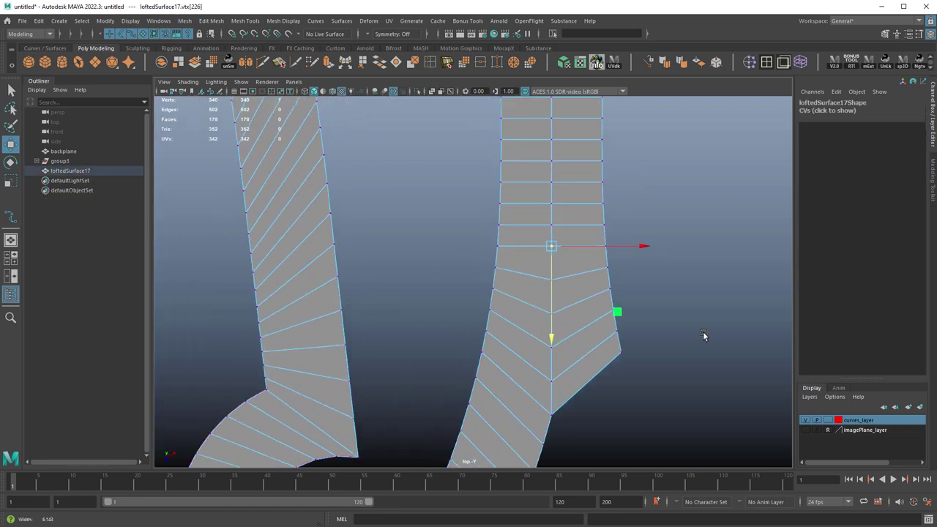
{"action": "left_click_drag", "start_coordinate": [551, 265], "coordinate": [550, 270]}
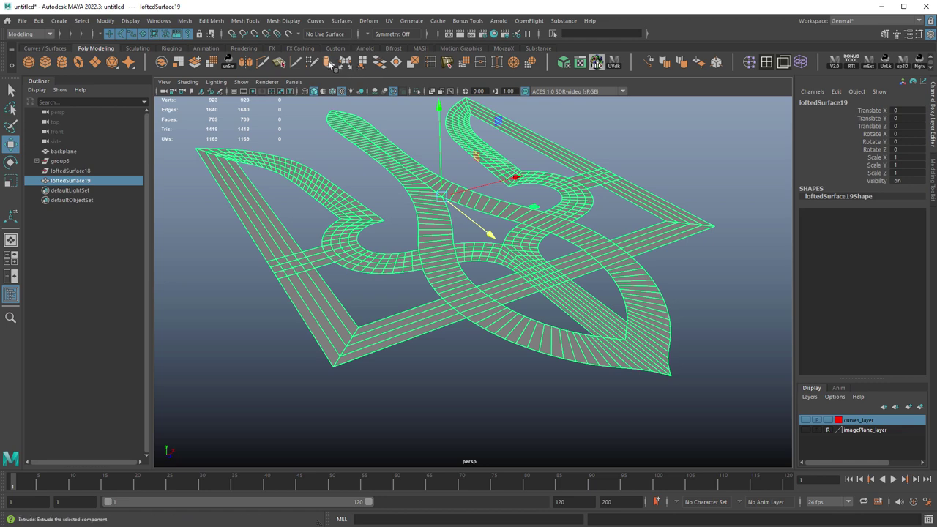
Extrude the complete emblem mesh to give it thickness.
{"action": "left_click", "coordinate": [331, 64]}
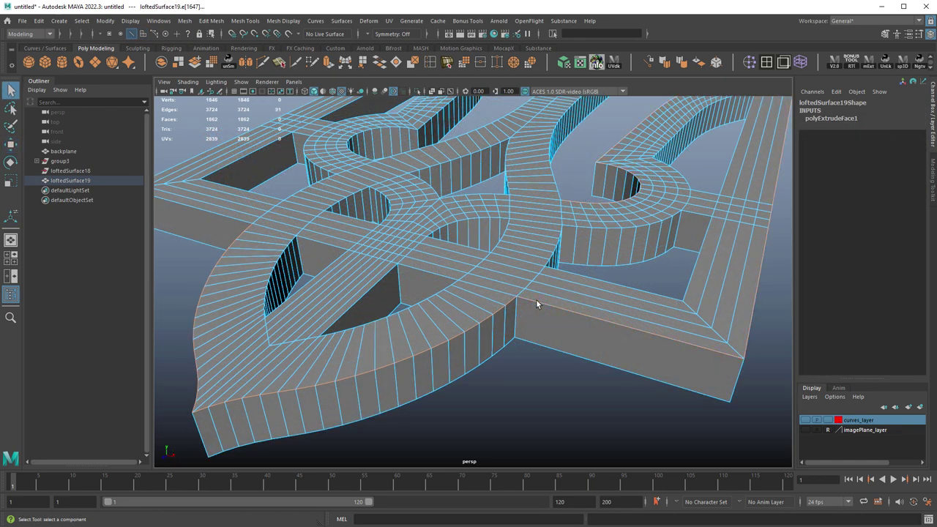
Select the emblem's outline edges, adding the vertical corner edges and the edges at the strip crossings in the top view.
{"action": "double_click", "coordinate": [521, 341], "text": "shift"}
{"action": "left_click_drag", "start_coordinate": [480, 345], "coordinate": [476, 298], "text": "alt"}
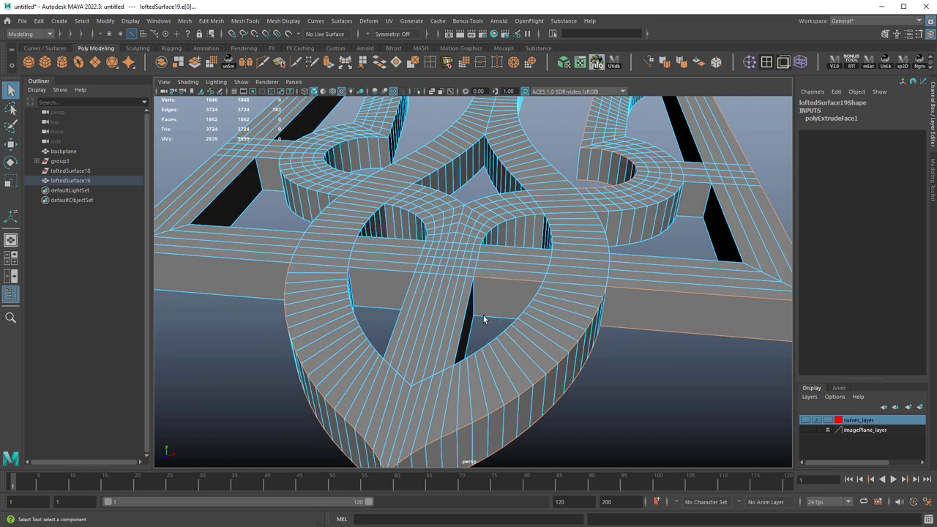
{"action": "key", "text": "space"}
{"action": "key", "text": "space"}
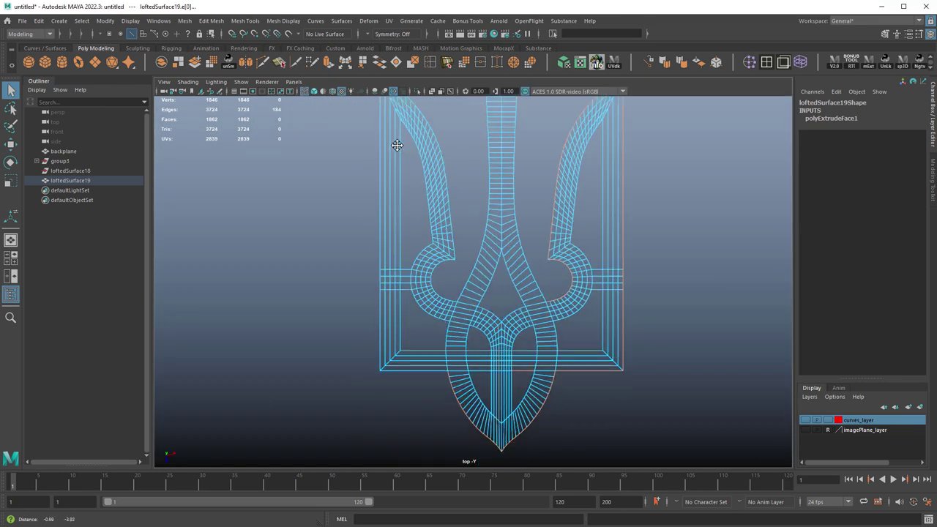
{"action": "scroll", "coordinate": [527, 318], "scroll_direction": "up", "scroll_amount": 10}
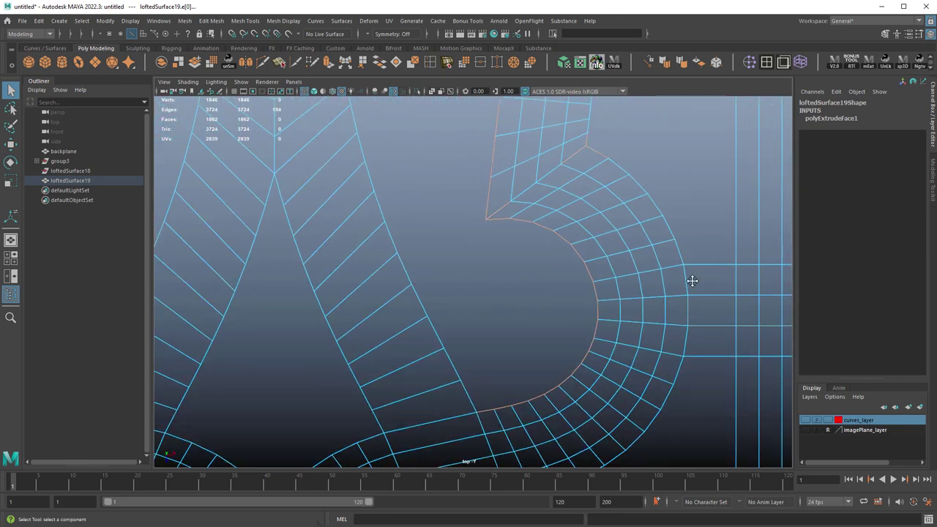
{"action": "middle_click_drag", "start_coordinate": [687, 276], "coordinate": [577, 235], "text": "alt"}
{"action": "left_click_drag", "start_coordinate": [567, 213], "coordinate": [588, 231], "text": "shift"}
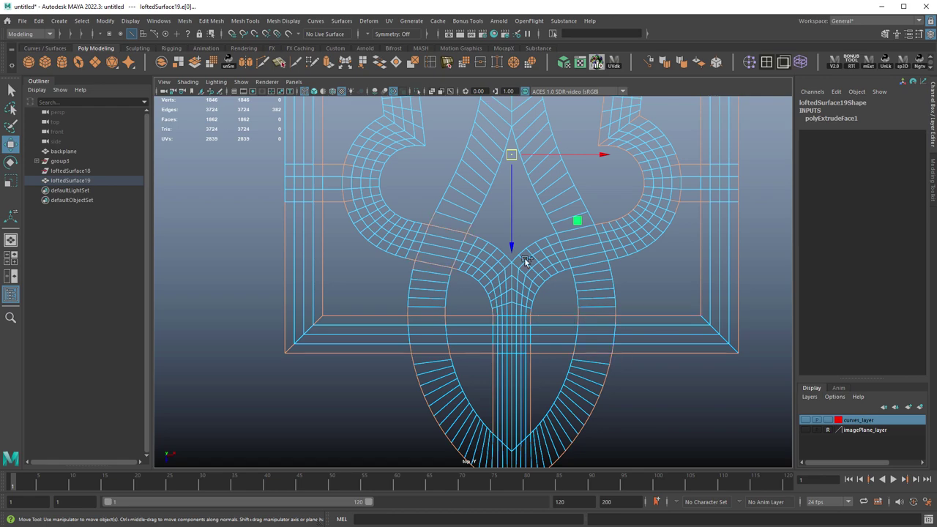
{"action": "left_click_drag", "start_coordinate": [528, 139], "coordinate": [543, 160], "text": "shift"}
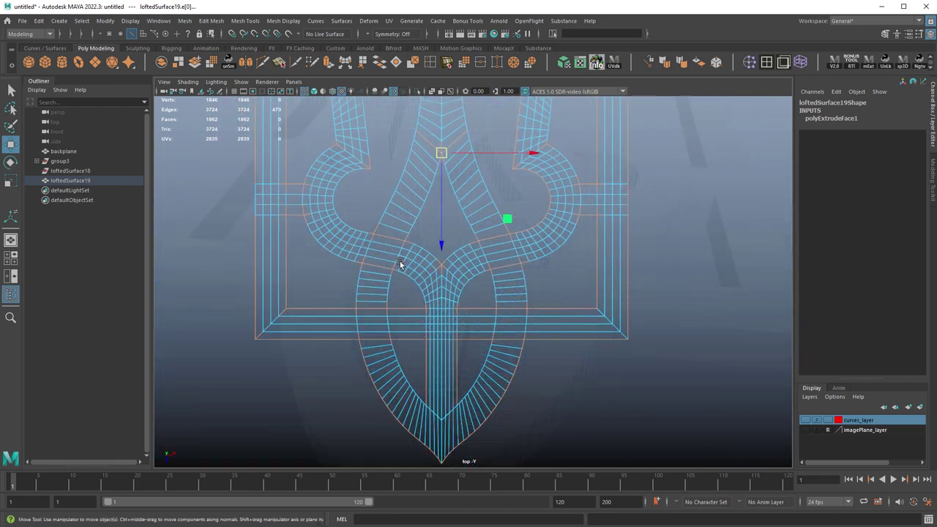
{"action": "middle_click_drag", "start_coordinate": [367, 241], "coordinate": [359, 271], "text": "alt"}
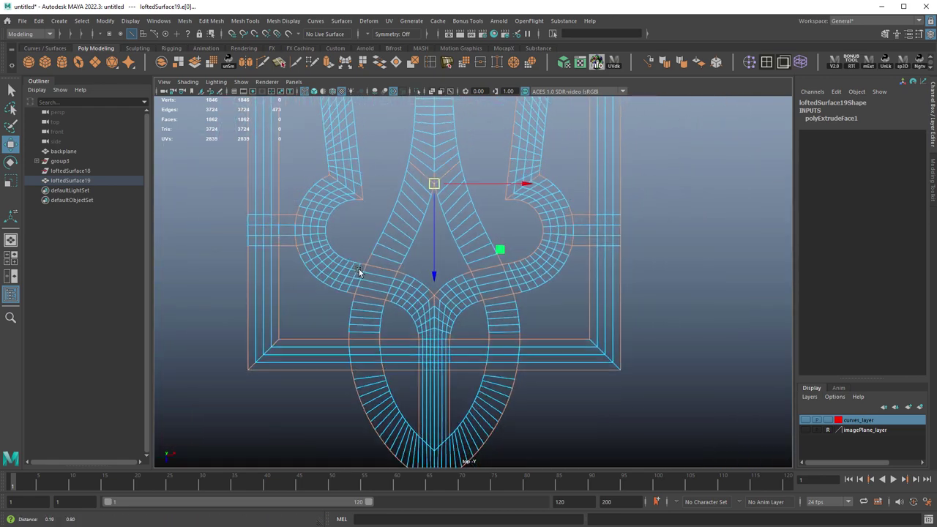
Bevel the selected outline, corner and crossing edges with Chamfer off and Fraction 1.
{"action": "left_click_drag", "start_coordinate": [359, 272], "coordinate": [562, 199], "text": "alt"}
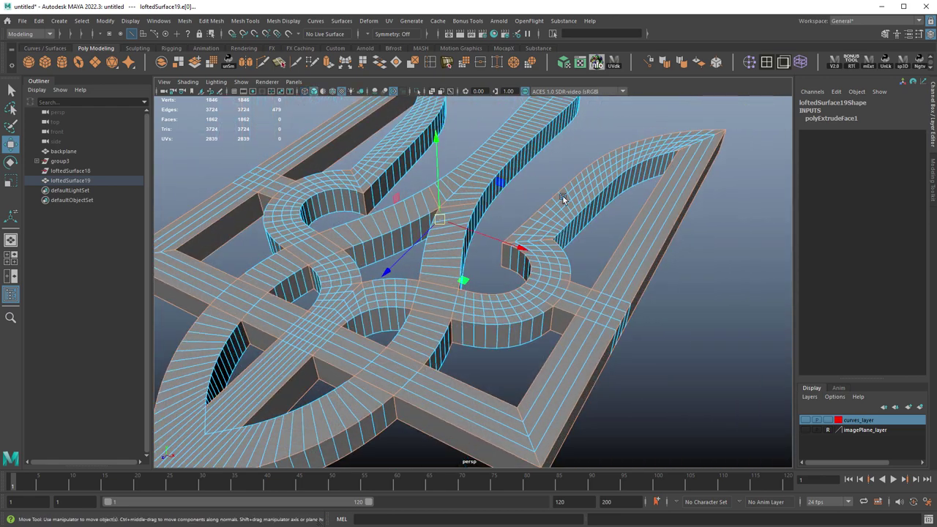
{"action": "right_click_drag", "start_coordinate": [550, 167], "coordinate": [617, 196], "text": "ctrl"}
{"action": "left_click_drag", "start_coordinate": [622, 229], "coordinate": [509, 275], "text": "alt"}
{"action": "right_click_drag", "start_coordinate": [595, 186], "coordinate": [632, 187], "text": "shift"}
{"action": "right_click_drag", "start_coordinate": [558, 215], "coordinate": [673, 255], "text": "alt"}
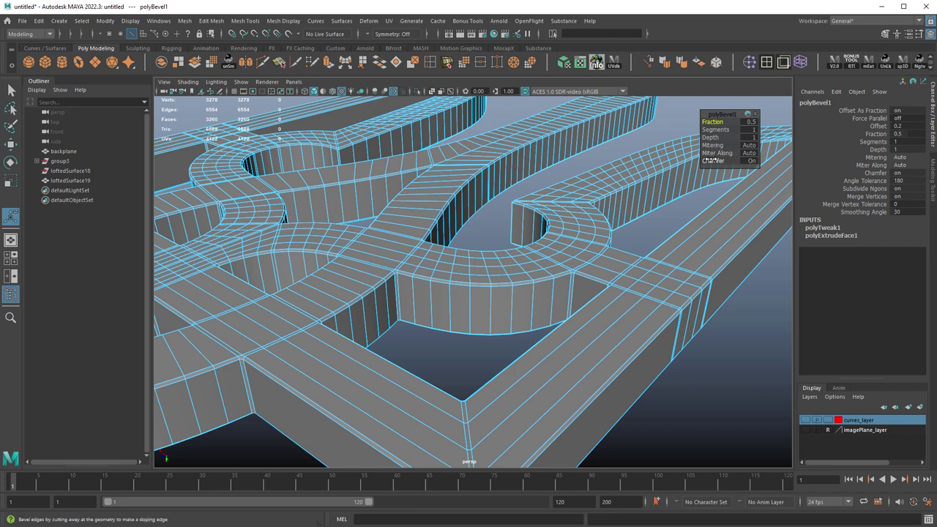
{"action": "left_click", "coordinate": [752, 161]}
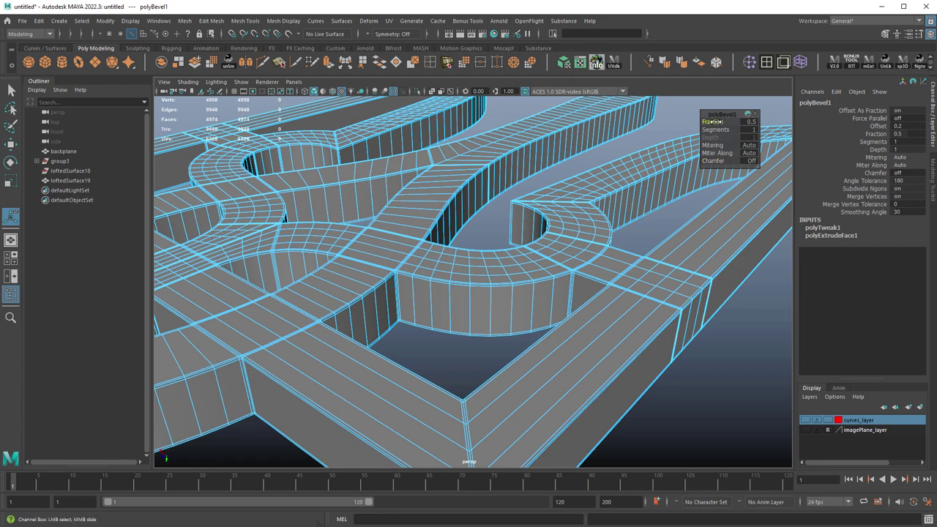
{"action": "left_click_drag", "start_coordinate": [714, 122], "coordinate": [748, 123]}
Delete the bottom faces and side walls of the emblem in the side view, keeping the top surface with its bevel.
{"action": "left_click_drag", "start_coordinate": [512, 183], "coordinate": [392, 224], "text": "alt"}
{"action": "left_click_drag", "start_coordinate": [455, 228], "coordinate": [523, 264], "text": "alt"}
{"action": "right_click_drag", "start_coordinate": [523, 263], "coordinate": [521, 289]}
{"action": "key", "text": "space"}
{"action": "key", "text": "space"}
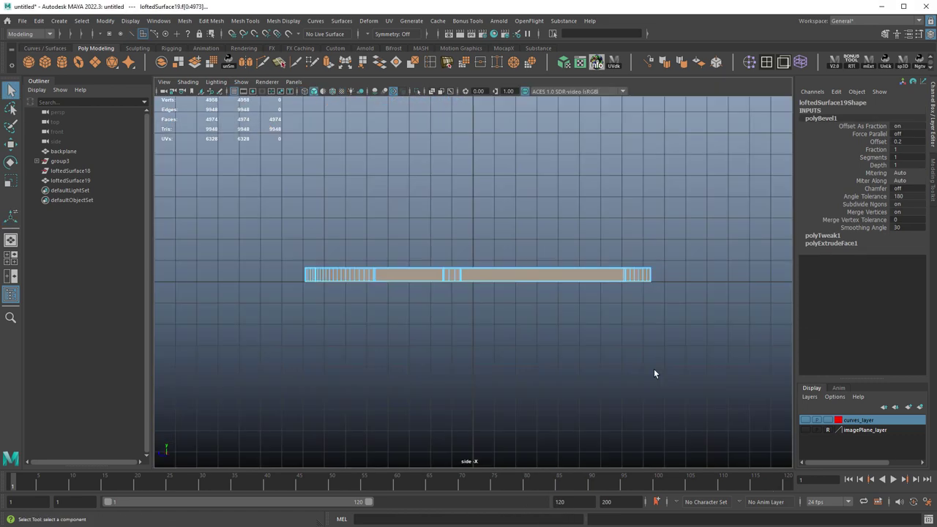
{"action": "left_click_drag", "start_coordinate": [285, 325], "coordinate": [706, 277]}
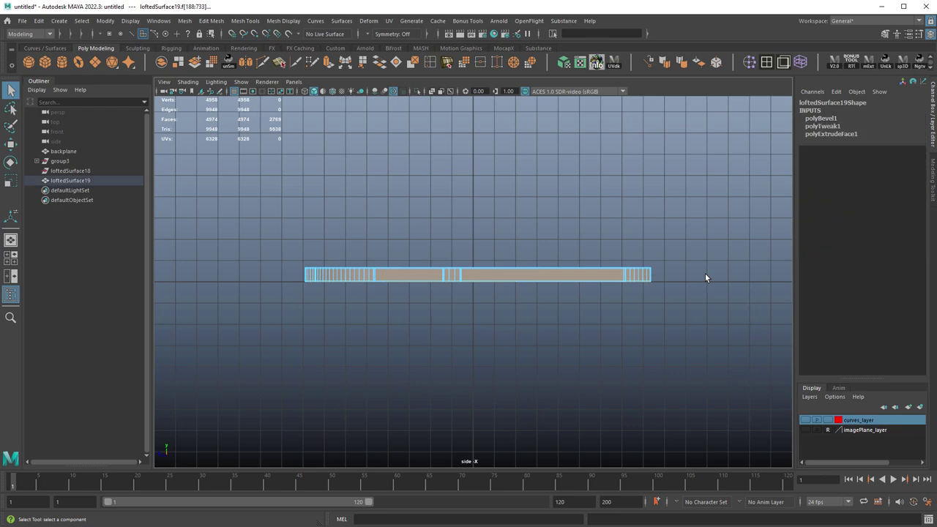
{"action": "key", "text": "Delete"}
{"action": "key", "text": "space"}
{"action": "key", "text": "space"}
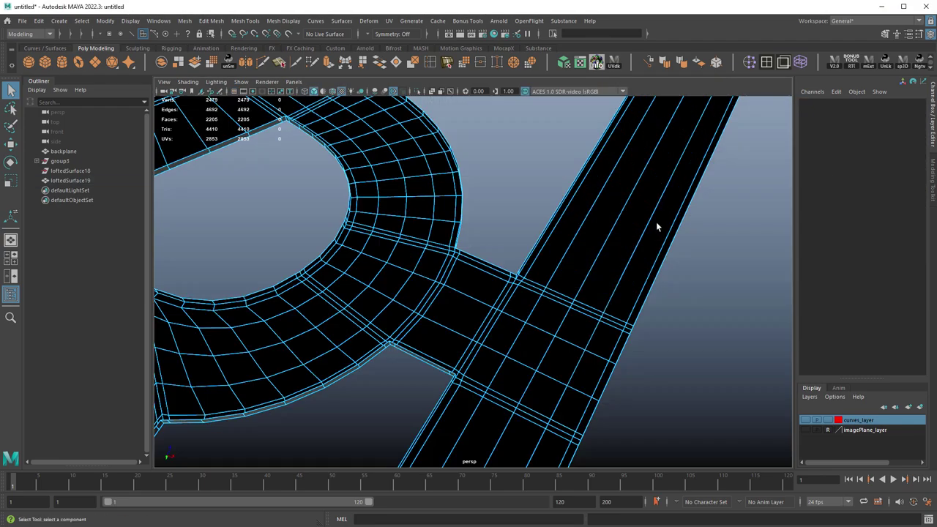
Cut a diagonal edge with Multi-Cut from the frame's inner corner across the bevel loops to the nearest interior grid vertex.
{"action": "left_click_drag", "start_coordinate": [657, 223], "coordinate": [589, 192], "text": "alt"}
{"action": "right_click_drag", "start_coordinate": [457, 248], "coordinate": [486, 232]}
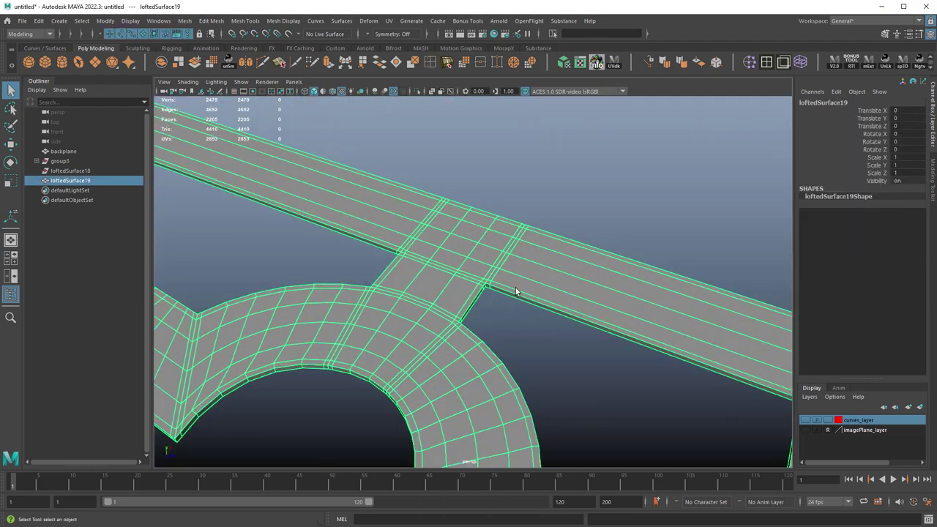
{"action": "left_click_drag", "start_coordinate": [520, 288], "coordinate": [418, 98], "text": "alt"}
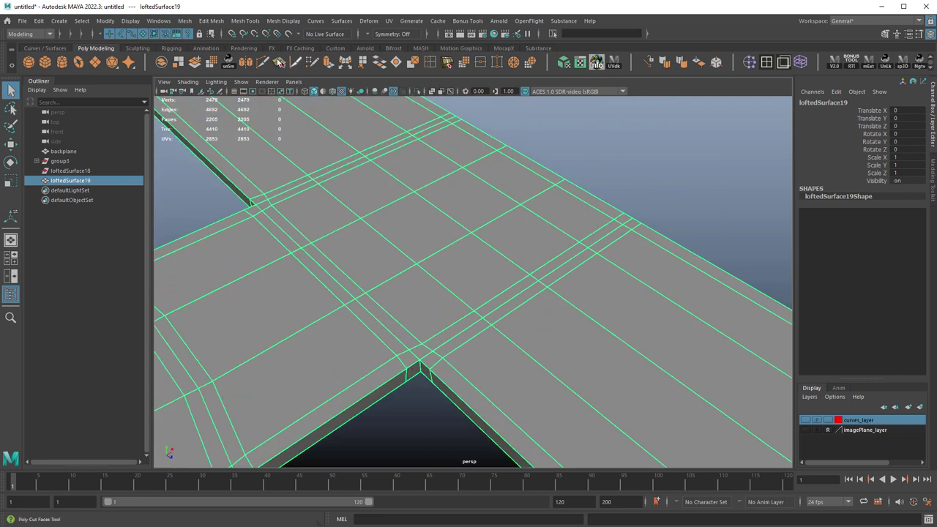
{"action": "key", "text": "ctrl+shift+x"}
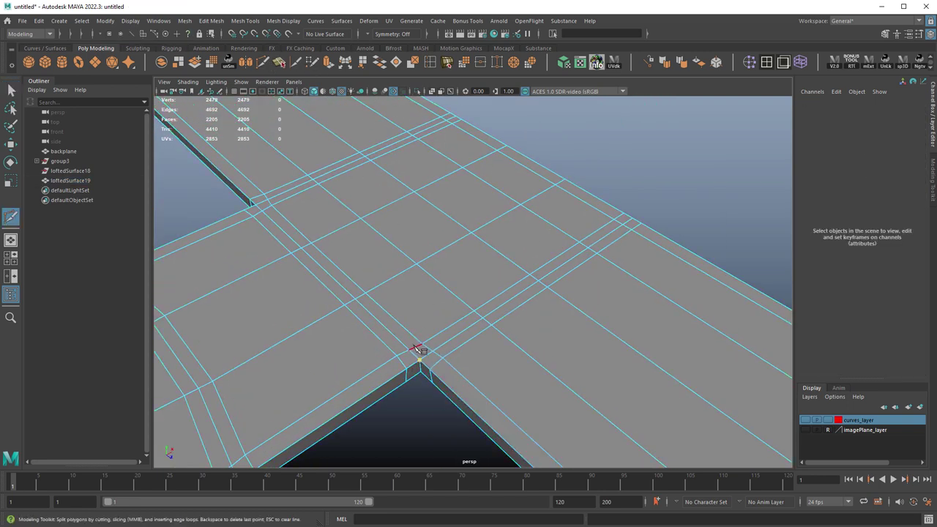
{"action": "right_click", "coordinate": [472, 264]}
{"action": "left_click_drag", "start_coordinate": [329, 310], "coordinate": [650, 173], "text": "alt"}
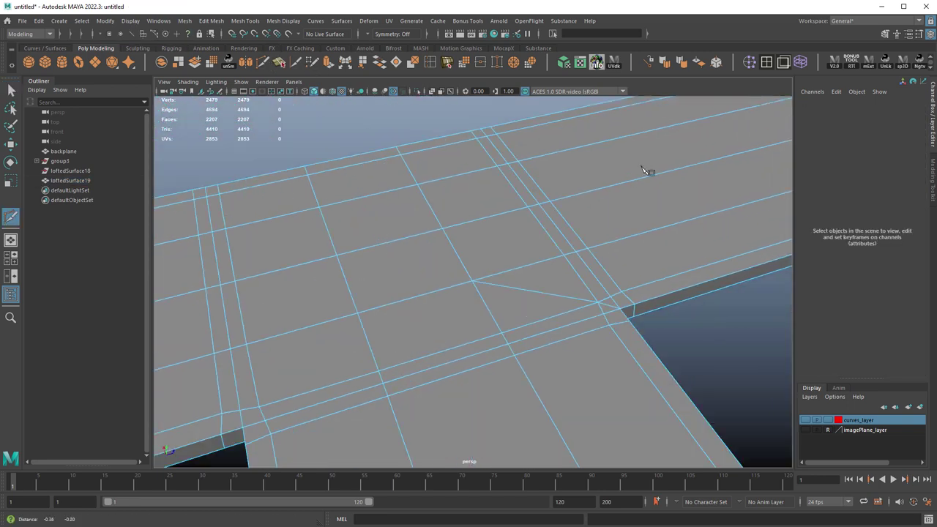
Cut a diagonal edge with Multi-Cut from the opposite inner corner across the bevel loops to the nearest interior grid vertex.
{"action": "middle_click_drag", "start_coordinate": [650, 173], "coordinate": [714, 126], "text": "alt"}
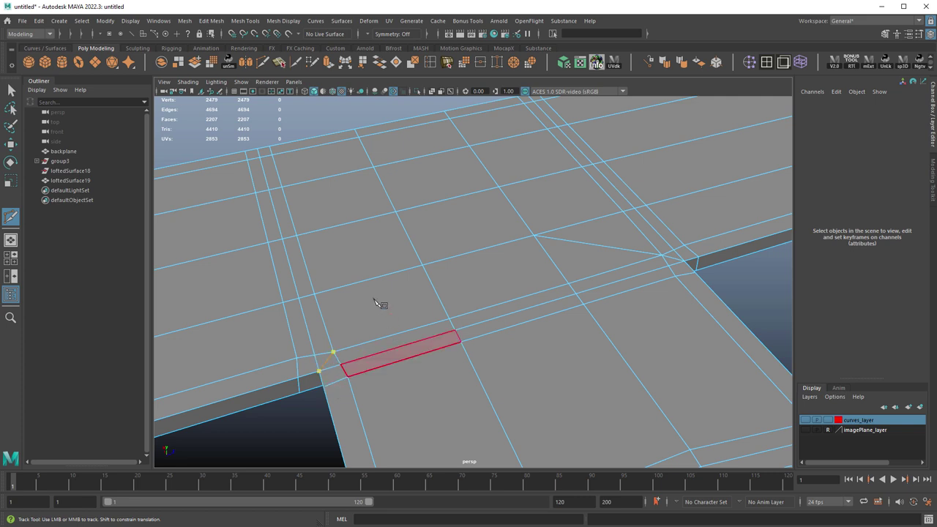
{"action": "left_click_drag", "start_coordinate": [365, 281], "coordinate": [501, 262]}
{"action": "key", "text": "w"}
Delete the redundant bevel edge loops that run across the strips at the two diagonally cut inner corners.
{"action": "right_click_drag", "start_coordinate": [373, 296], "coordinate": [355, 298]}
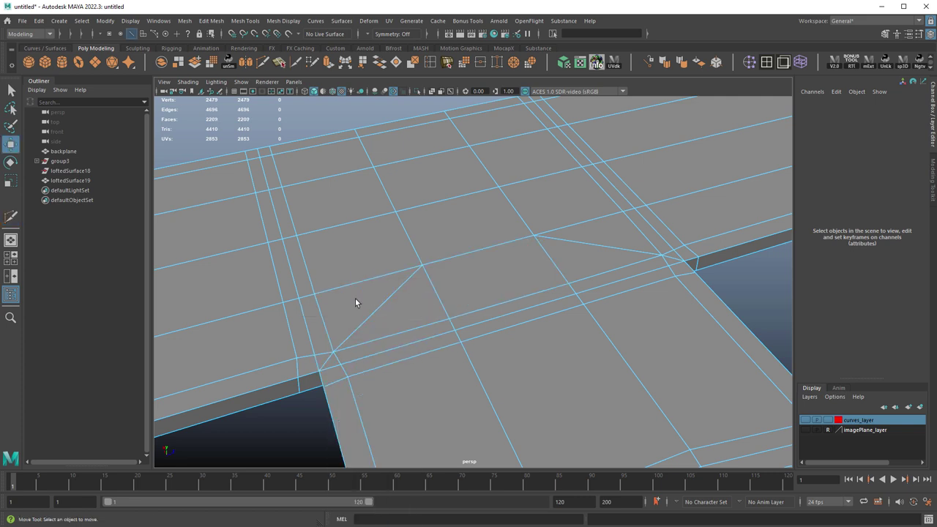
{"action": "double_click", "coordinate": [306, 328]}
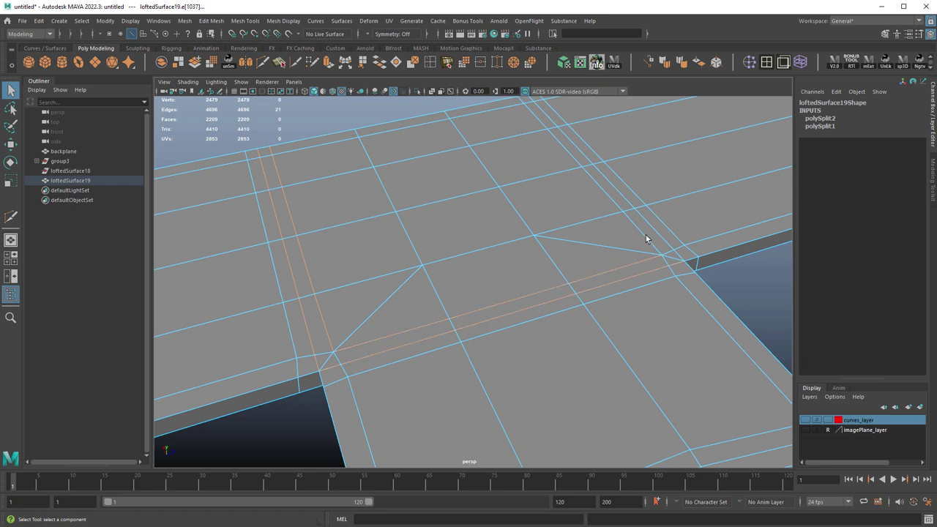
{"action": "key", "text": "Delete"}
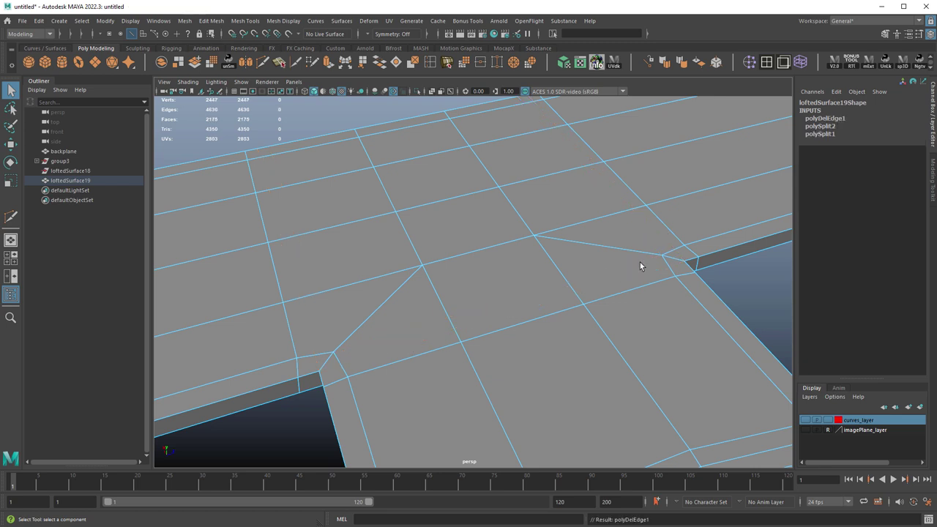
{"action": "left_click_drag", "start_coordinate": [642, 264], "coordinate": [375, 272], "text": "alt"}
{"action": "scroll", "coordinate": [554, 342], "scroll_direction": "up", "scroll_amount": 3}
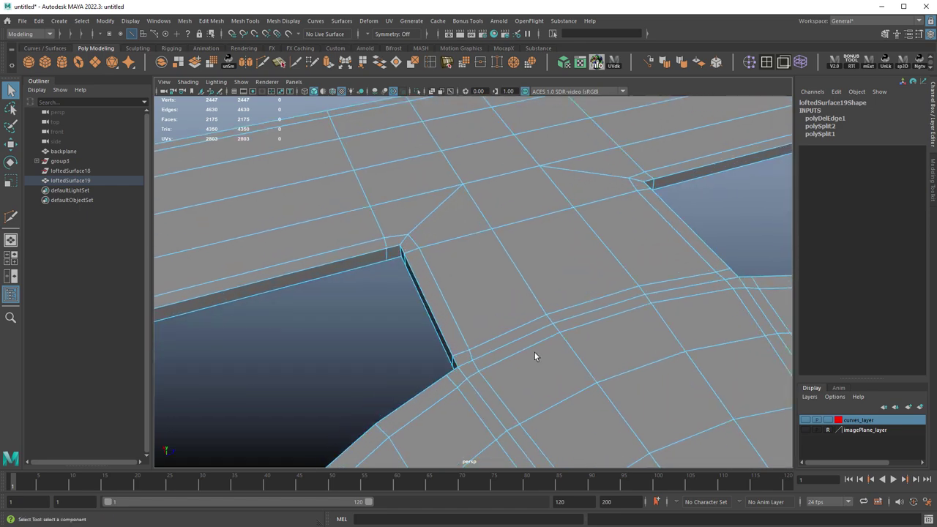
{"action": "left_click_drag", "start_coordinate": [525, 349], "coordinate": [532, 375], "text": "alt"}
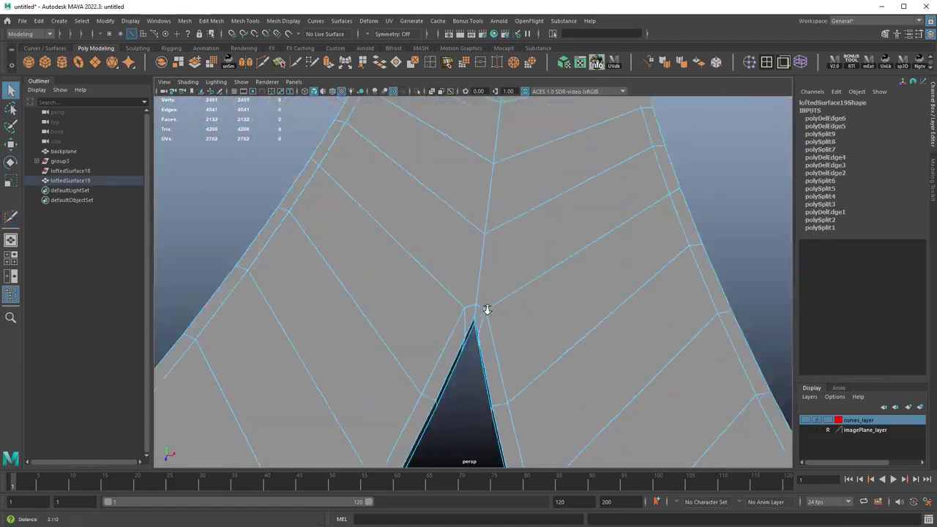
{"action": "scroll", "coordinate": [527, 277], "scroll_direction": "down", "scroll_amount": 10}
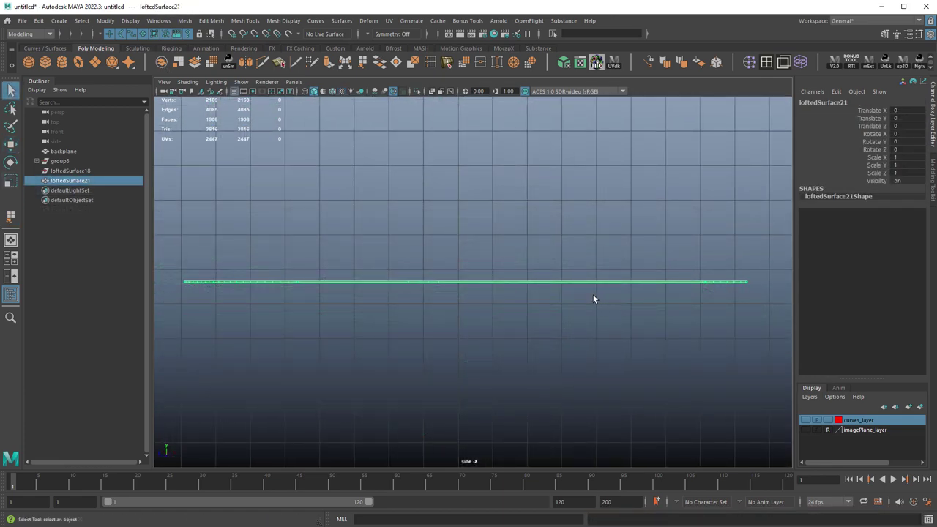
Select the lower row of vertices in the side view, convert the selection to side wall faces and delete them.
{"action": "left_click", "coordinate": [613, 316]}
{"action": "left_click_drag", "start_coordinate": [755, 312], "coordinate": [170, 283]}
{"action": "key", "text": "space"}
{"action": "key", "text": "space"}
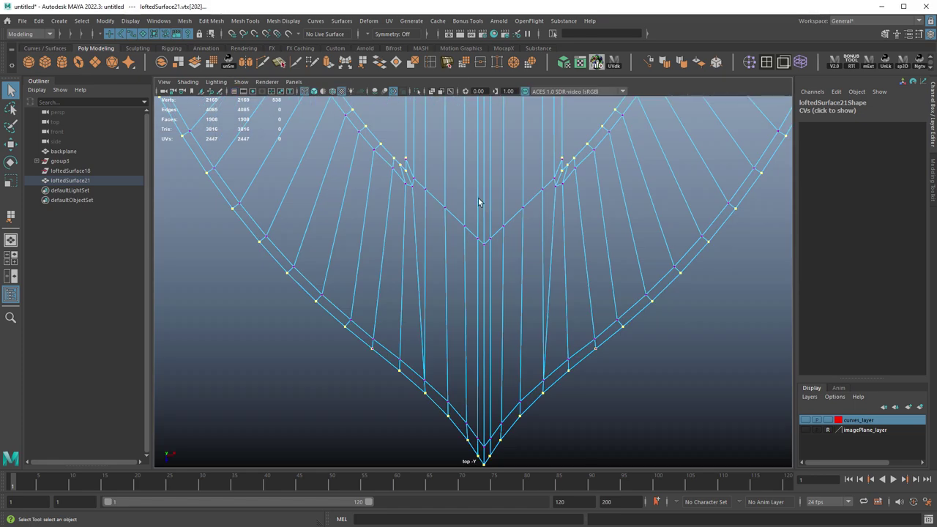
{"action": "right_click", "coordinate": [547, 247], "text": "ctrl"}
{"action": "right_click_drag", "start_coordinate": [551, 278], "coordinate": [551, 309], "text": "ctrl"}
{"action": "key", "text": "space"}
{"action": "key", "text": "space"}
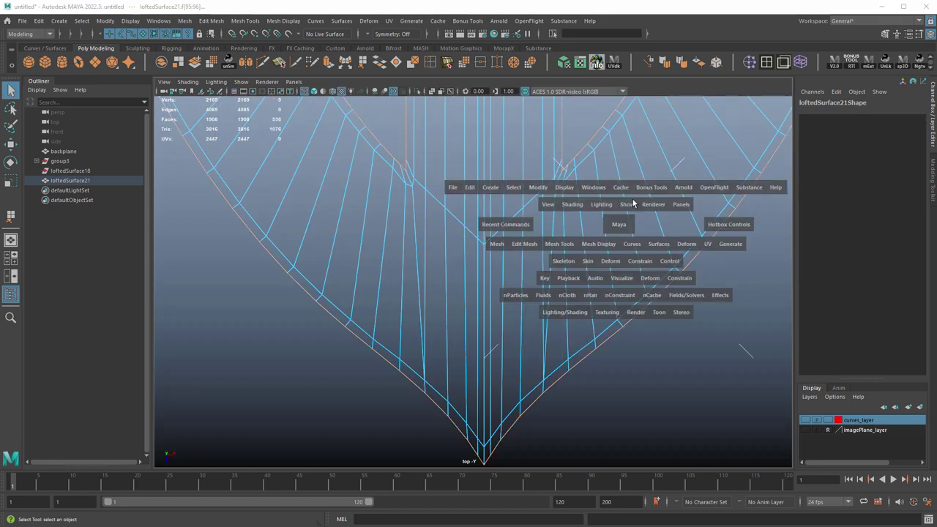
{"action": "left_click_drag", "start_coordinate": [602, 262], "coordinate": [523, 271], "text": "alt"}
{"action": "key", "text": "Delete"}
{"action": "right_click", "coordinate": [523, 271]}
{"action": "right_click_drag", "start_coordinate": [524, 270], "coordinate": [568, 256]}
Extrude all faces of the emblem straight upward to give it thickness.
{"action": "left_click_drag", "start_coordinate": [559, 287], "coordinate": [508, 251], "text": "alt"}
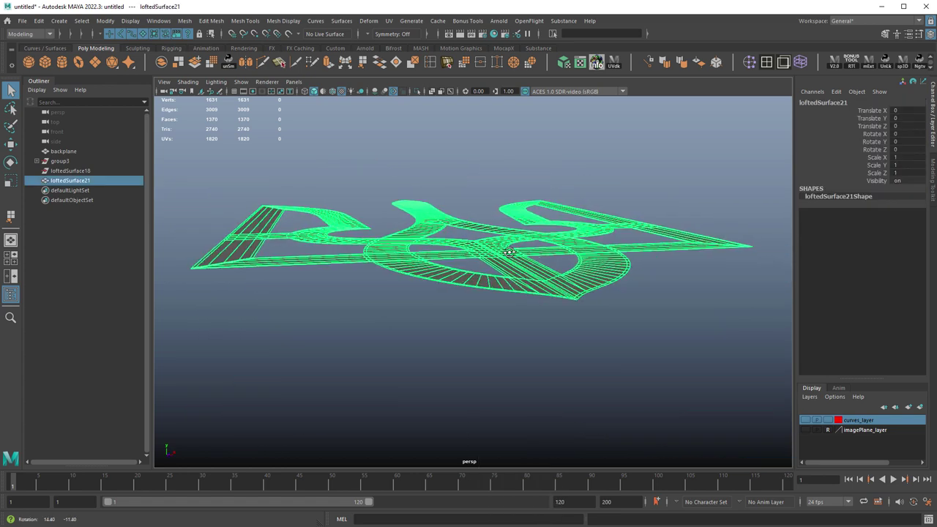
{"action": "right_click_drag", "start_coordinate": [508, 251], "coordinate": [556, 255], "text": "alt"}
{"action": "key", "text": "ctrl+e"}
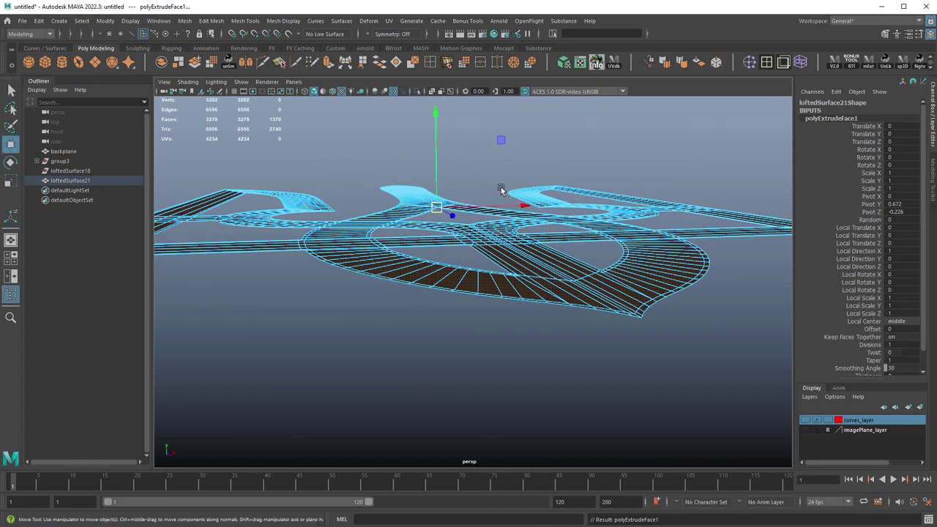
{"action": "left_click_drag", "start_coordinate": [437, 138], "coordinate": [444, 116]}
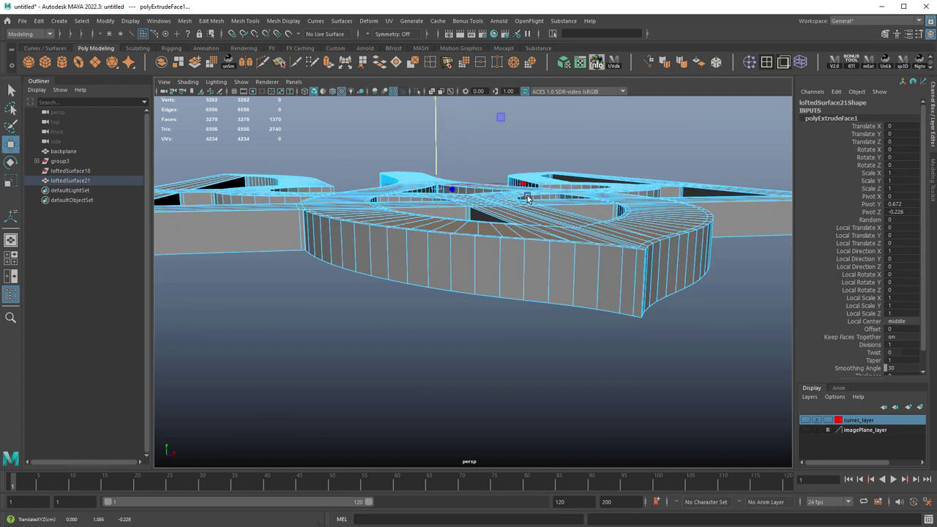
{"action": "left_click_drag", "start_coordinate": [528, 199], "coordinate": [512, 211], "text": "alt"}
{"action": "mouse_move", "coordinate": [512, 211]}
{"action": "right_mouse_down", "text": "alt"}
{"action": "mouse_move", "coordinate": [596, 251]}
{"action": "mouse_move", "coordinate": [513, 220]}
{"action": "right_mouse_up", "text": "alt"}
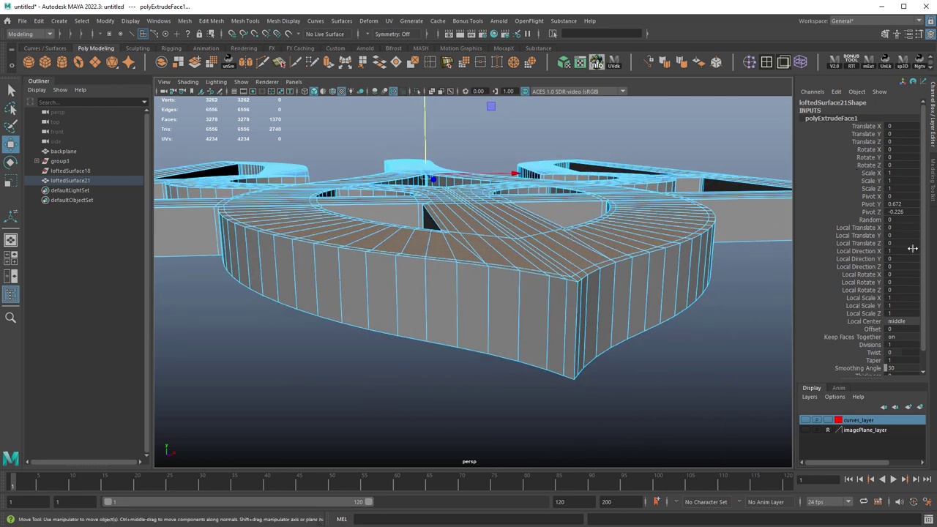
Set the Insert Edge Loop Tool to 2 edge loops with Auto complete on.
{"action": "double_click", "coordinate": [430, 63]}
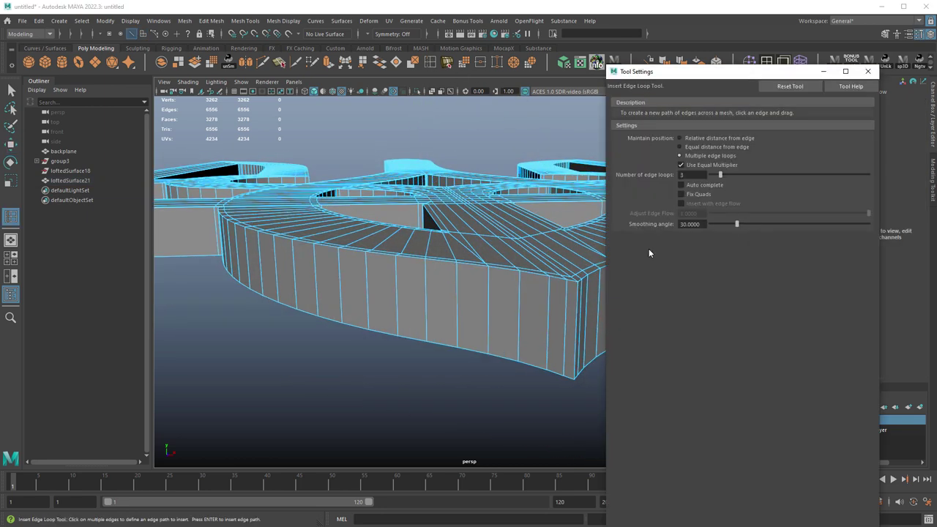
{"action": "left_click_drag", "start_coordinate": [566, 279], "coordinate": [475, 299], "text": "alt"}
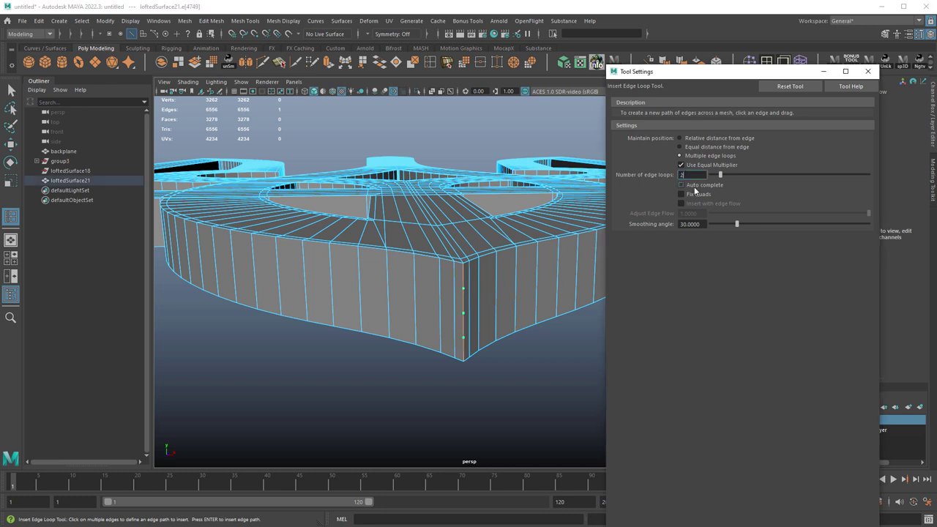
{"action": "left_click_drag", "start_coordinate": [535, 239], "coordinate": [675, 180], "text": "alt"}
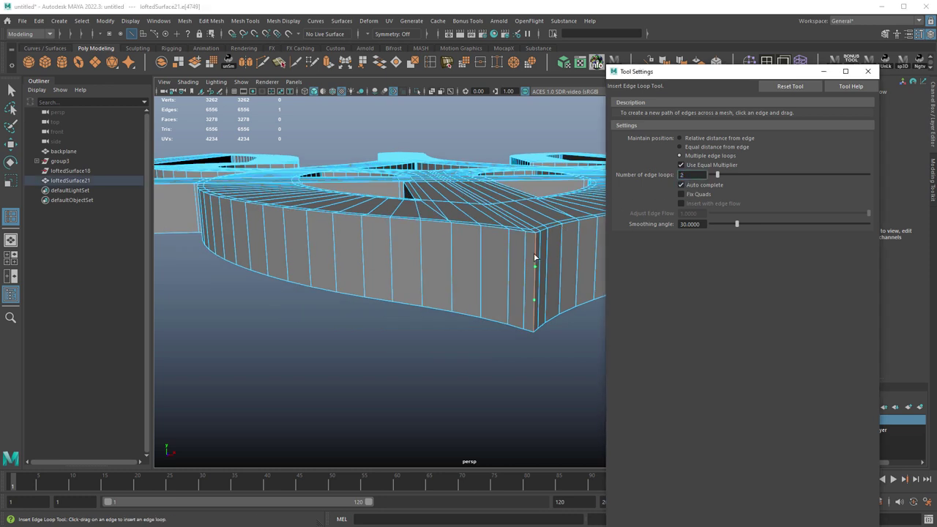
{"action": "left_click", "coordinate": [869, 72]}
Insert pairs of horizontal edge loops around the emblem's outer and inner side walls.
{"action": "key", "text": "w"}
{"action": "right_click_drag", "start_coordinate": [607, 239], "coordinate": [568, 239]}
{"action": "left_click_drag", "start_coordinate": [582, 244], "coordinate": [606, 295], "text": "alt"}
{"action": "key", "text": "g"}
{"action": "left_click", "coordinate": [670, 276]}
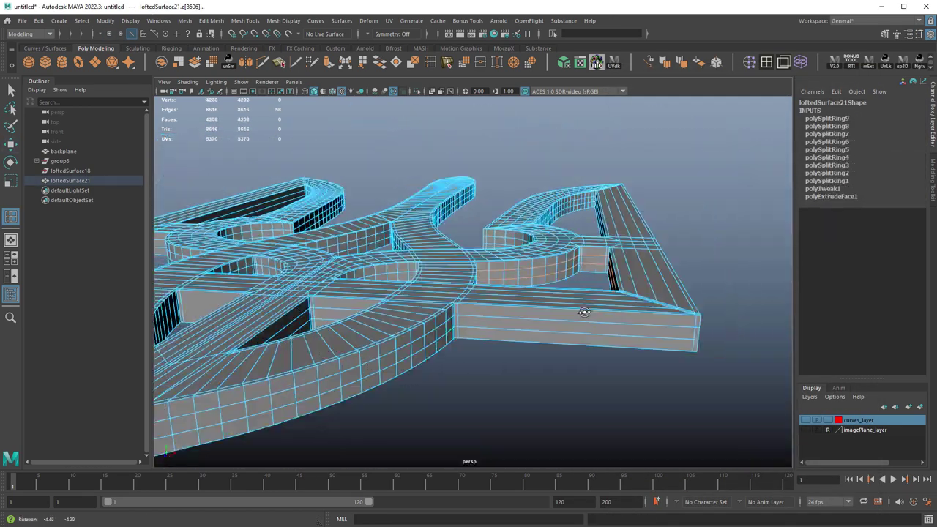
Select all vertices of the middle edge loops on the side walls in the front view.
{"action": "key", "text": "space"}
{"action": "key", "text": "space"}
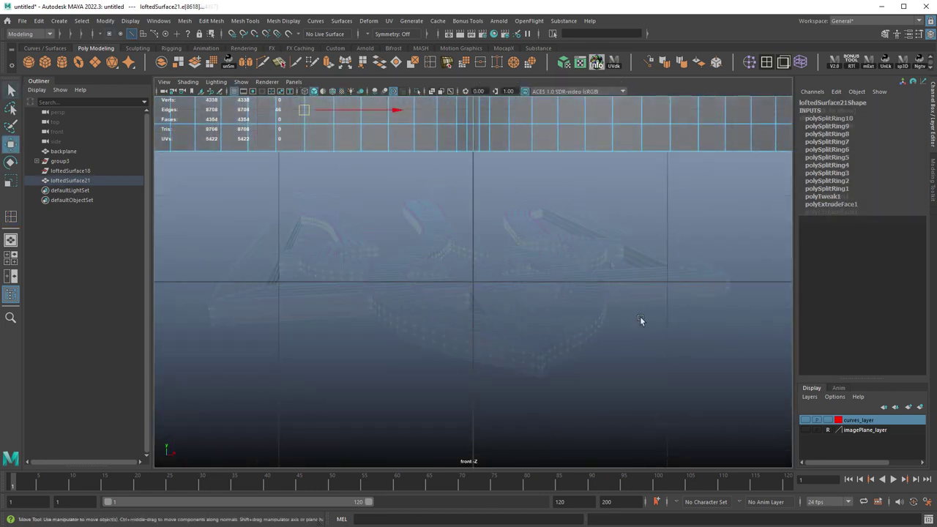
{"action": "key", "text": "f"}
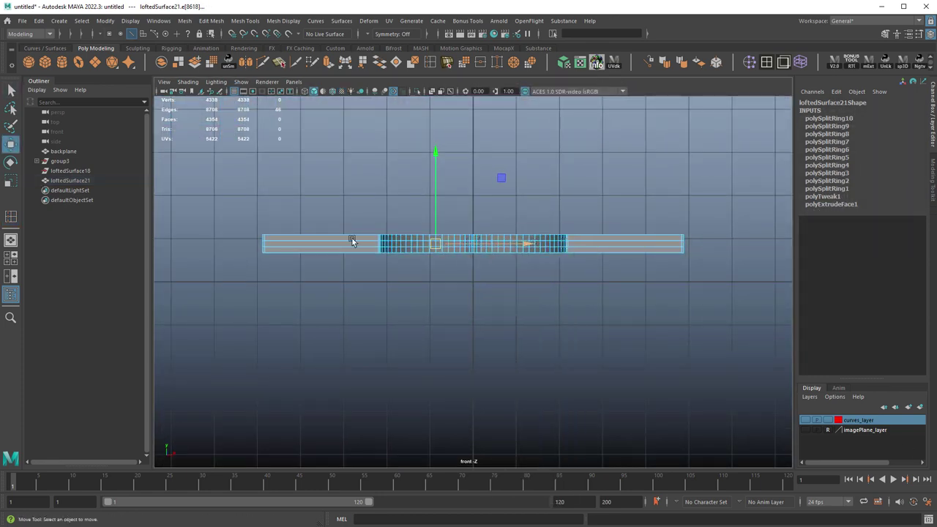
{"action": "left_click_drag", "start_coordinate": [703, 252], "coordinate": [723, 250]}
{"action": "key", "text": "space"}
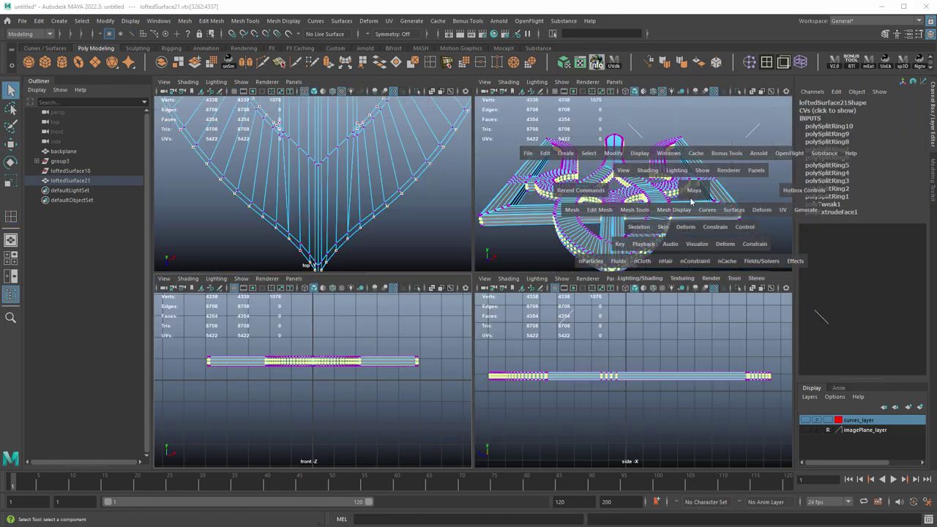
{"action": "key", "text": "space"}
Scale the selected loop vertices apart vertically until the loops sit close to the upper and lower rims.
{"action": "left_click_drag", "start_coordinate": [542, 311], "coordinate": [504, 262], "text": "alt"}
{"action": "key", "text": "r"}
{"action": "right_click_drag", "start_coordinate": [504, 263], "coordinate": [543, 253], "text": "alt"}
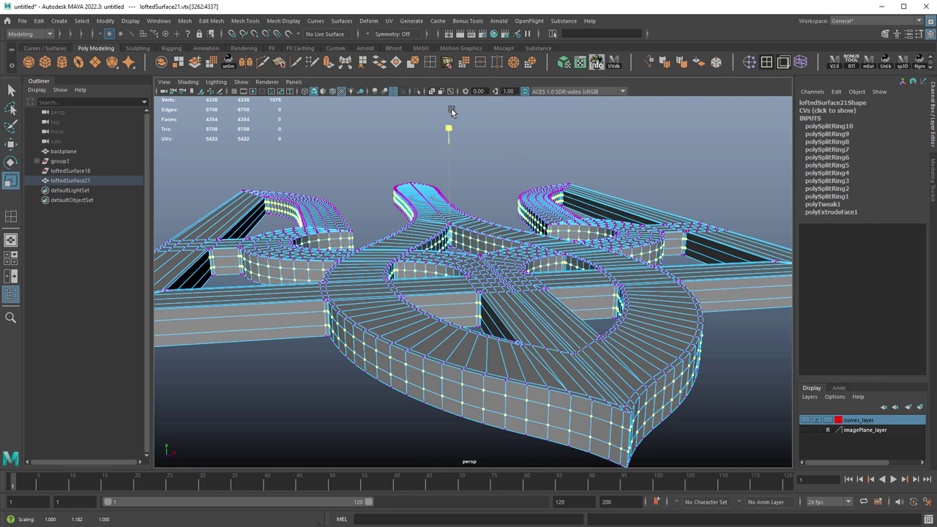
{"action": "left_click_drag", "start_coordinate": [452, 112], "coordinate": [451, 107]}
{"action": "left_click_drag", "start_coordinate": [432, 220], "coordinate": [404, 176], "text": "alt"}
{"action": "right_click_drag", "start_coordinate": [405, 175], "coordinate": [507, 252], "text": "alt"}
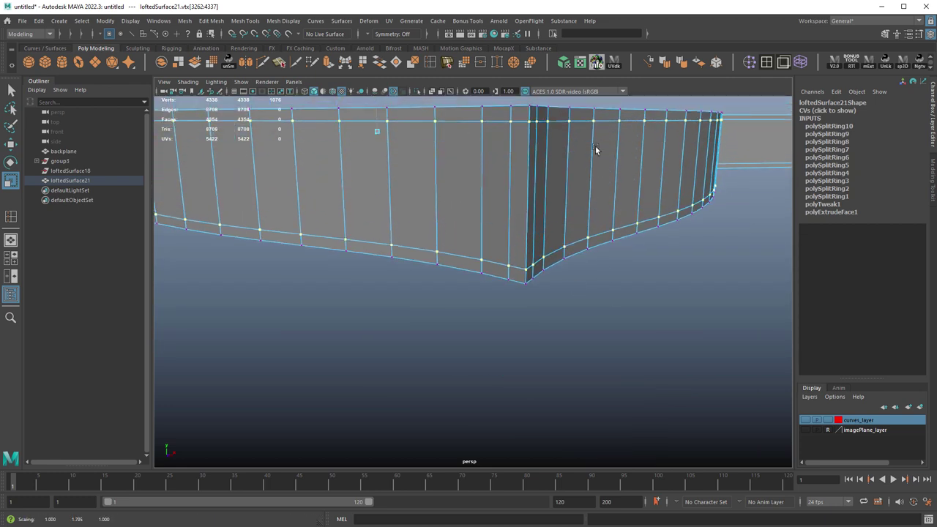
{"action": "left_click_drag", "start_coordinate": [595, 147], "coordinate": [648, 268], "text": "alt"}
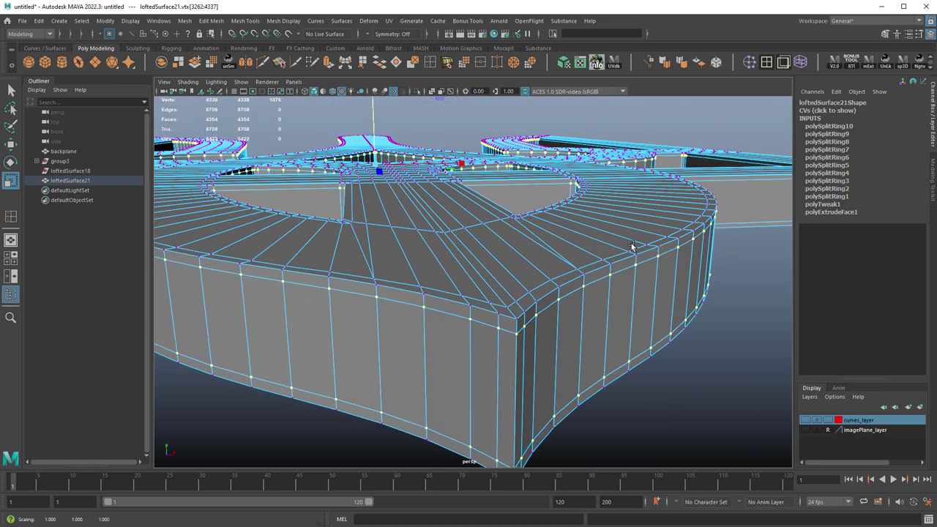
Examine the emblem's edges, corners and strip crossings in object mode, comparing the smooth preview with the unsmoothed mesh.
{"action": "key", "text": "F8"}
{"action": "key", "text": "3"}
{"action": "left_click", "coordinate": [724, 235]}
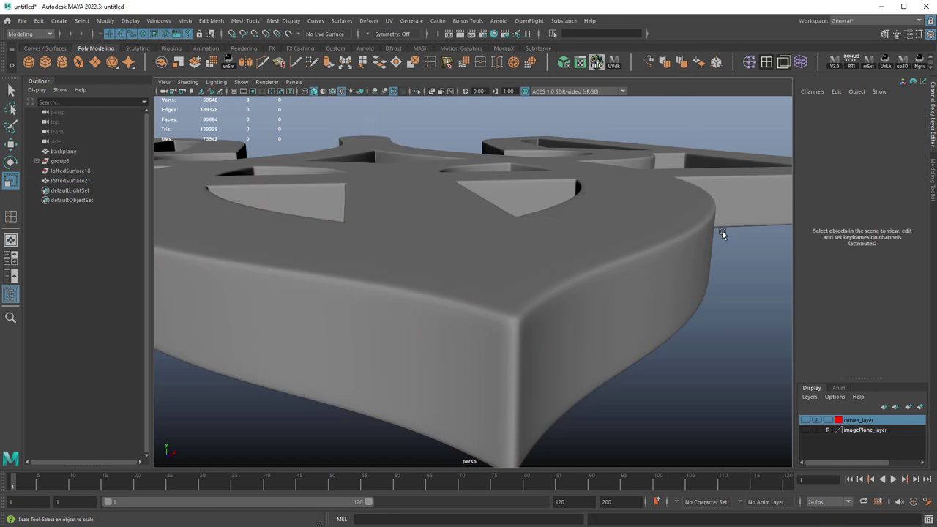
{"action": "right_click_drag", "start_coordinate": [724, 234], "coordinate": [602, 223], "text": "alt"}
{"action": "left_click_drag", "start_coordinate": [602, 223], "coordinate": [552, 241], "text": "alt"}
{"action": "right_click_drag", "start_coordinate": [552, 241], "coordinate": [645, 292], "text": "alt"}
{"action": "left_click", "coordinate": [645, 289]}
{"action": "scroll", "coordinate": [645, 287], "scroll_direction": "down", "scroll_amount": 3}
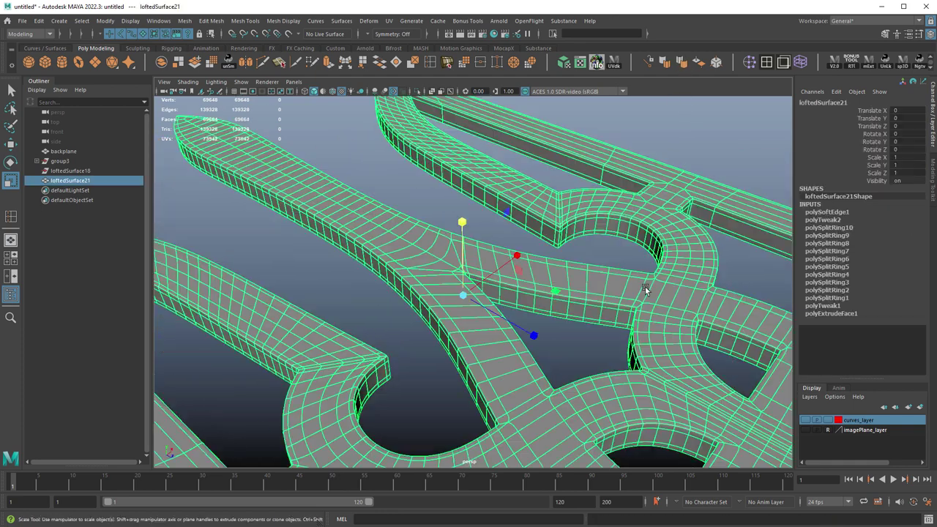
{"action": "left_click_drag", "start_coordinate": [645, 286], "coordinate": [634, 277], "text": "alt"}
{"action": "left_click", "coordinate": [410, 286]}
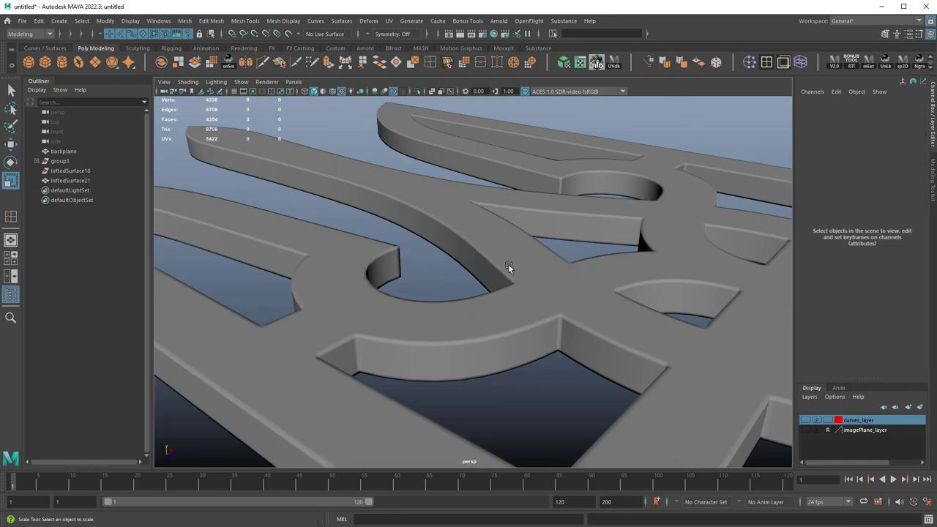
{"action": "left_click", "coordinate": [509, 263]}
{"action": "key", "text": "3"}
{"action": "key", "text": "1"}
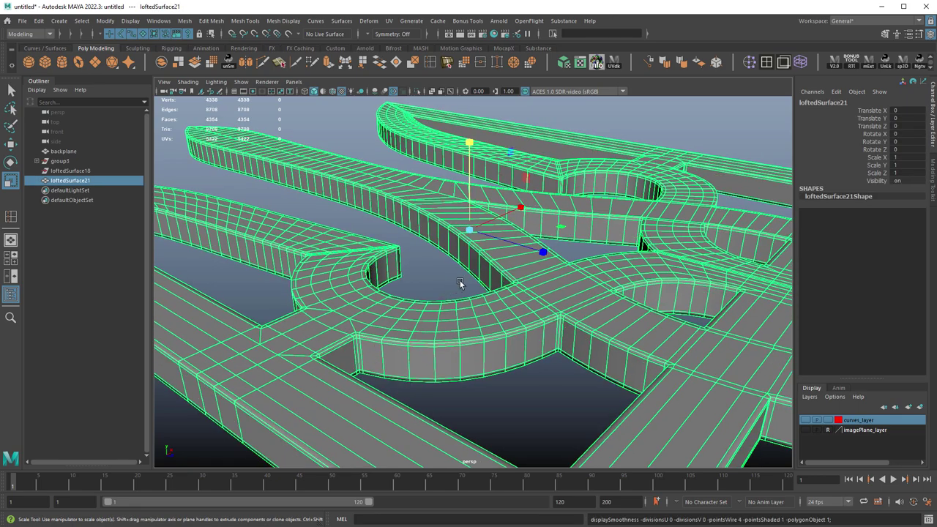
{"action": "left_click_drag", "start_coordinate": [573, 309], "coordinate": [544, 295], "text": "alt"}
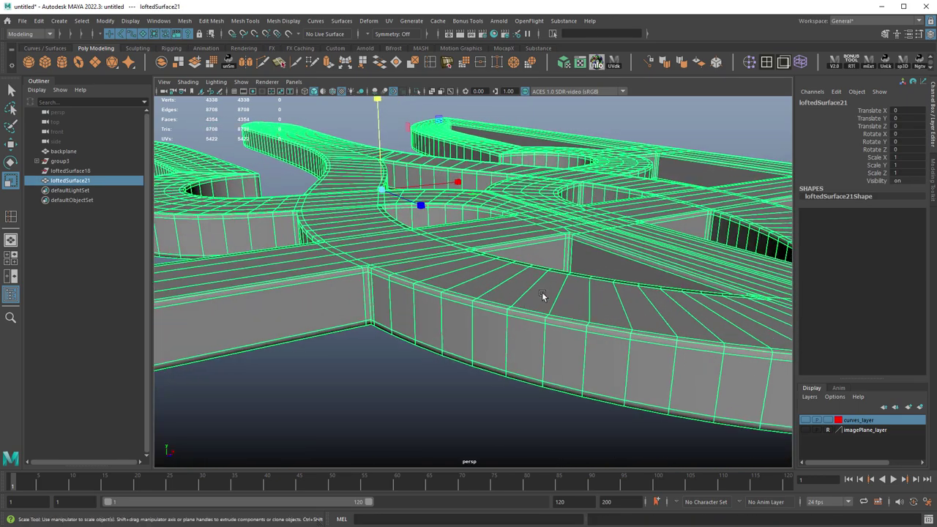
Cut horizontally through the emblem in the front view, midway through the narrow upper and lower rim strips, with the Cut Faces Tool.
{"action": "key", "text": "space"}
{"action": "key", "text": "space"}
{"action": "key", "text": "space"}
{"action": "key", "text": "space"}
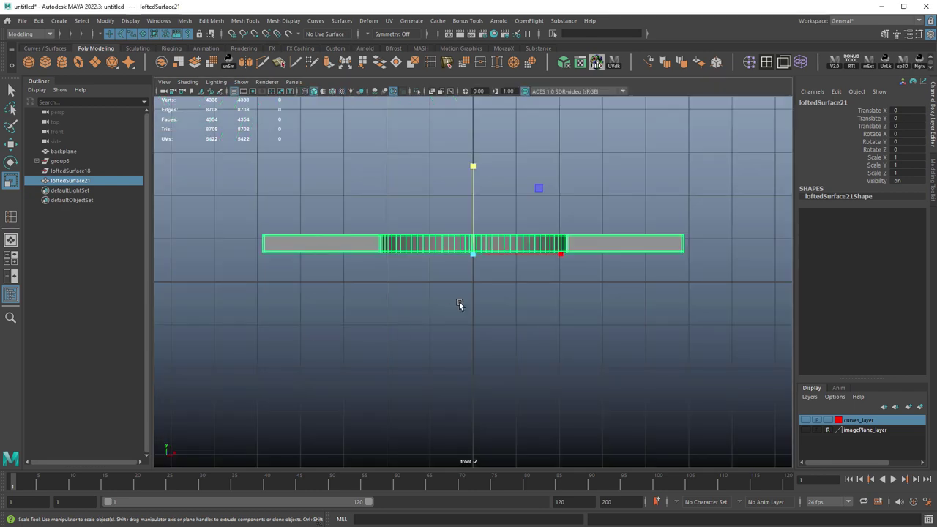
{"action": "middle_click_drag", "start_coordinate": [682, 244], "coordinate": [499, 283], "text": "alt"}
{"action": "right_click_drag", "start_coordinate": [499, 283], "coordinate": [780, 326], "text": "alt"}
{"action": "middle_click_drag", "start_coordinate": [780, 327], "coordinate": [519, 299], "text": "alt"}
{"action": "scroll", "coordinate": [518, 299], "scroll_direction": "up", "scroll_amount": 2}
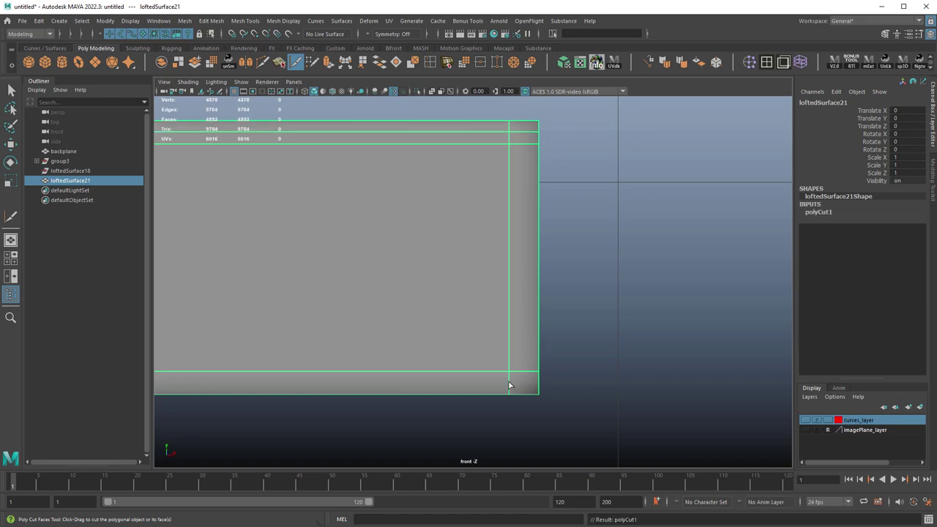
{"action": "key", "text": "space"}
{"action": "key", "text": "space"}
{"action": "left_click_drag", "start_coordinate": [696, 175], "coordinate": [625, 189], "text": "alt"}
{"action": "middle_click_drag", "start_coordinate": [625, 188], "coordinate": [641, 154], "text": "alt"}
{"action": "left_click_drag", "start_coordinate": [640, 153], "coordinate": [524, 101], "text": "alt"}
{"action": "key", "text": "w"}
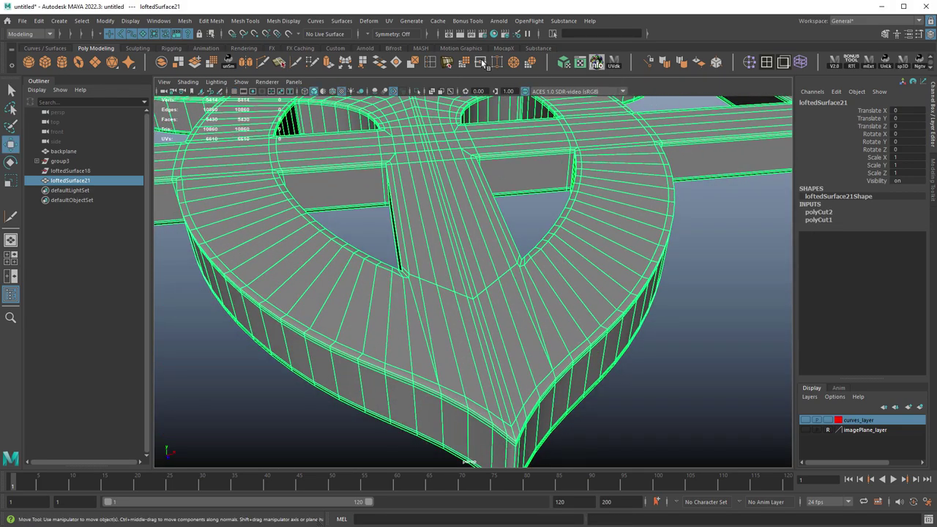
Set the Insert Edge Loop Tool to 1 loop and insert support loops along the rims of the emblem's outline and inner cutouts.
{"action": "double_click", "coordinate": [448, 66]}
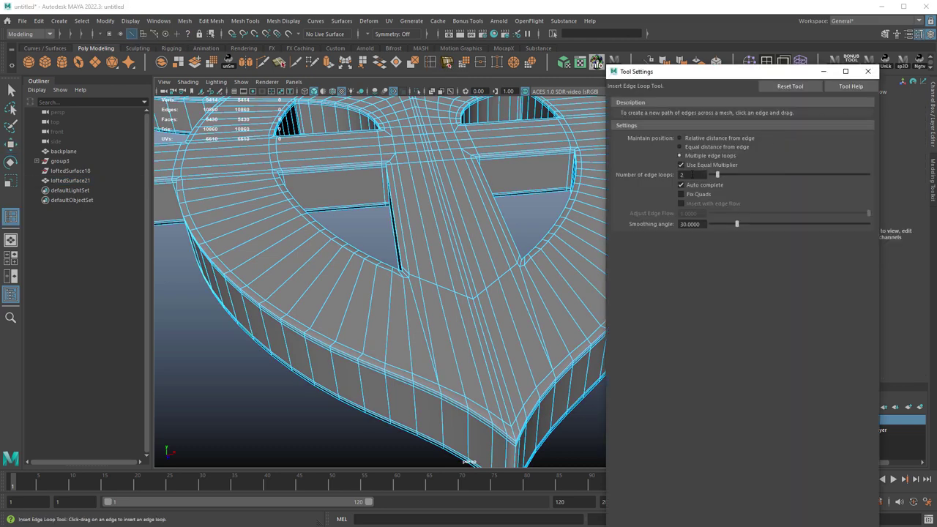
{"action": "middle_click_drag", "start_coordinate": [594, 259], "coordinate": [524, 262], "text": "alt"}
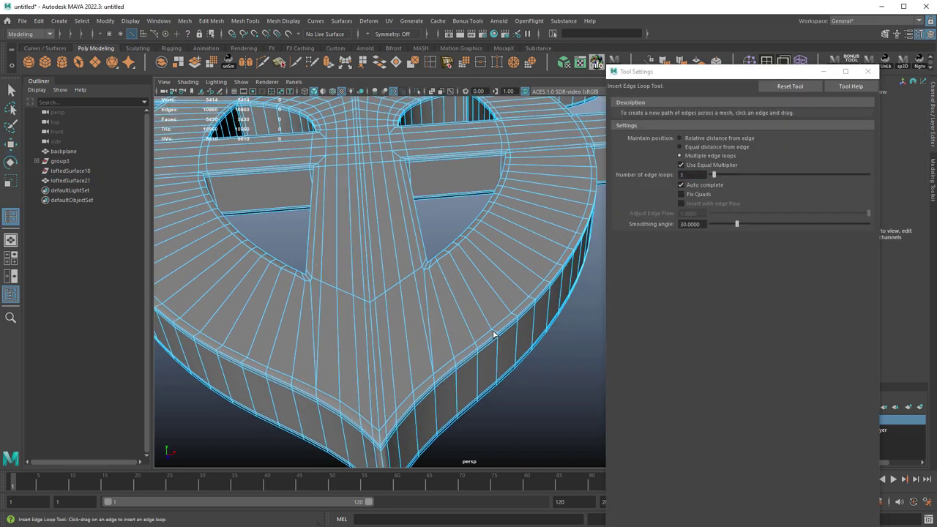
{"action": "left_click_drag", "start_coordinate": [500, 315], "coordinate": [286, 278], "text": "alt"}
{"action": "left_click", "coordinate": [584, 387]}
{"action": "left_click", "coordinate": [435, 292]}
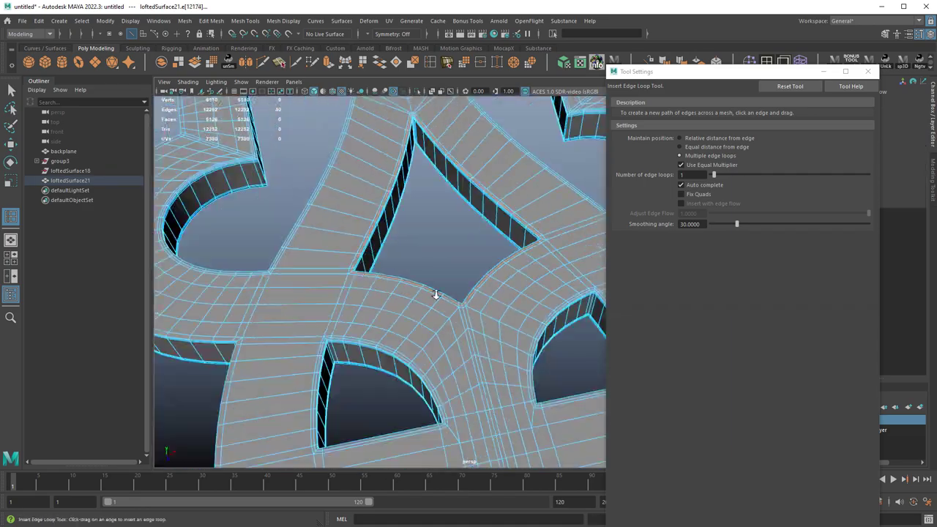
{"action": "left_click", "coordinate": [380, 258]}
{"action": "right_click_drag", "start_coordinate": [380, 258], "coordinate": [433, 184], "text": "alt"}
{"action": "left_click", "coordinate": [366, 339]}
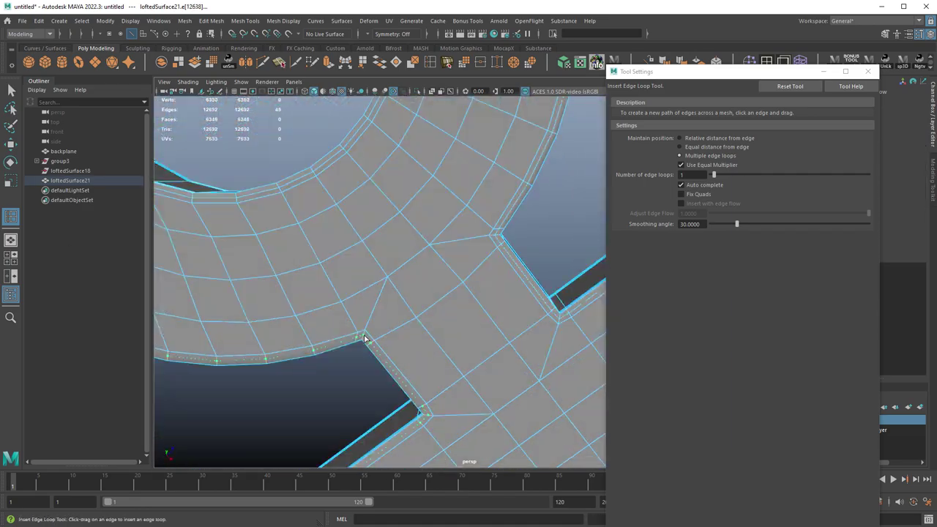
Insert single support edge loops along the remaining rims, including the narrow strips at the emblem's pointed tip.
{"action": "left_click_drag", "start_coordinate": [366, 339], "coordinate": [393, 205], "text": "alt"}
{"action": "right_click_drag", "start_coordinate": [393, 205], "coordinate": [331, 212], "text": "alt"}
{"action": "left_click_drag", "start_coordinate": [331, 212], "coordinate": [427, 274], "text": "alt"}
{"action": "right_click_drag", "start_coordinate": [427, 273], "coordinate": [429, 228], "text": "alt"}
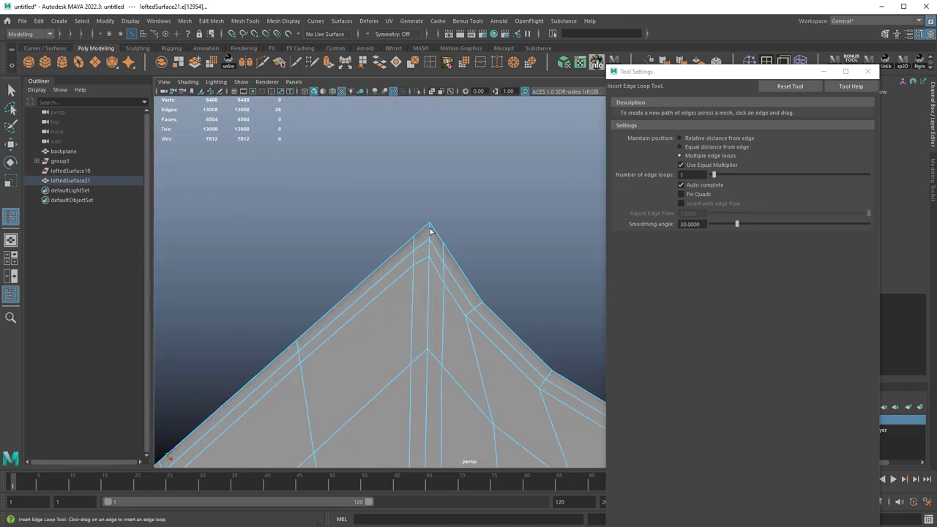
{"action": "left_click", "coordinate": [447, 182]}
{"action": "left_click_drag", "start_coordinate": [429, 228], "coordinate": [462, 256], "text": "alt"}
{"action": "right_click_drag", "start_coordinate": [331, 319], "coordinate": [535, 352], "text": "alt"}
{"action": "left_click", "coordinate": [536, 351]}
{"action": "left_click_drag", "start_coordinate": [535, 351], "coordinate": [403, 161], "text": "alt"}
{"action": "left_click", "coordinate": [322, 207]}
Cut additional edges at the emblem's corners with the Multi-Cut tool and close the tool settings.
{"action": "key", "text": "w"}
{"action": "key", "text": "ctrl+shift+x"}
{"action": "left_click", "coordinate": [424, 155]}
{"action": "left_click", "coordinate": [426, 173]}
{"action": "left_click", "coordinate": [403, 161]}
{"action": "key", "text": "w"}
{"action": "left_click", "coordinate": [867, 71]}
{"action": "left_click", "coordinate": [461, 213]}
{"action": "right_click_drag", "start_coordinate": [454, 287], "coordinate": [515, 236], "text": "alt"}
{"action": "left_click", "coordinate": [460, 211]}
{"action": "left_click", "coordinate": [521, 255]}
{"action": "left_click", "coordinate": [514, 236]}
{"action": "middle_click_drag", "start_coordinate": [515, 237], "coordinate": [554, 222], "text": "alt"}
{"action": "right_click_drag", "start_coordinate": [554, 222], "coordinate": [612, 205], "text": "alt"}
Return to object mode, show the grid and snap the emblem's pivot to its pointed lower tip.
{"action": "key", "text": "w"}
{"action": "key", "text": "F8"}
{"action": "left_click", "coordinate": [234, 91]}
{"action": "left_click_drag", "start_coordinate": [263, 147], "coordinate": [495, 267], "text": "alt"}
{"action": "right_click_drag", "start_coordinate": [495, 267], "coordinate": [456, 253], "text": "alt"}
{"action": "left_click_drag", "start_coordinate": [456, 254], "coordinate": [473, 266], "text": "alt"}
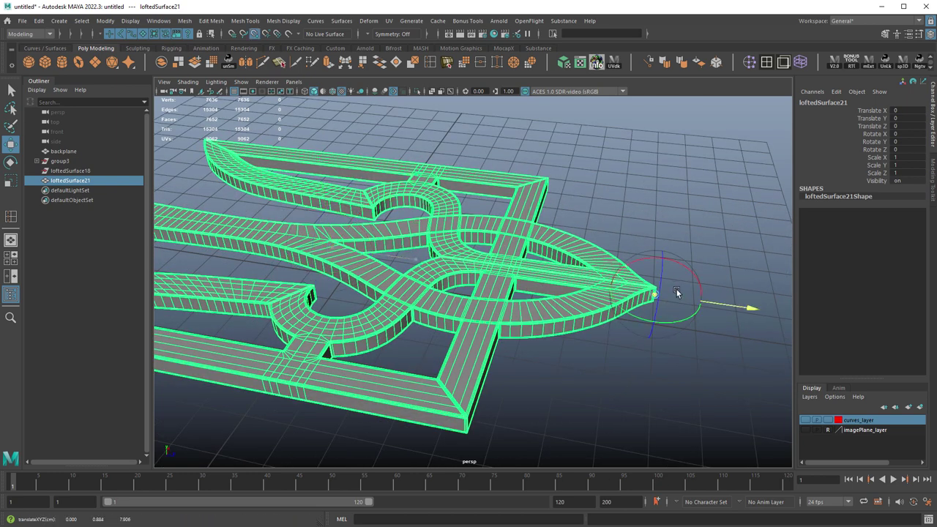
Snap the emblem's lower tip to the grid origin and rotate the emblem upright by 90 degrees about X.
{"action": "key", "text": "x"}
{"action": "middle_click_drag", "start_coordinate": [369, 260], "coordinate": [337, 286]}
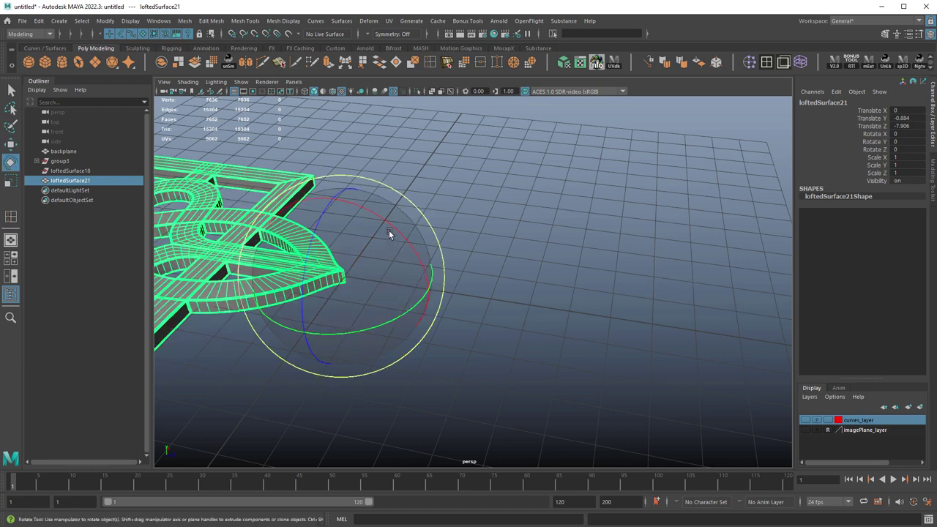
{"action": "left_click_drag", "start_coordinate": [367, 209], "coordinate": [411, 256]}
{"action": "key", "text": "f"}
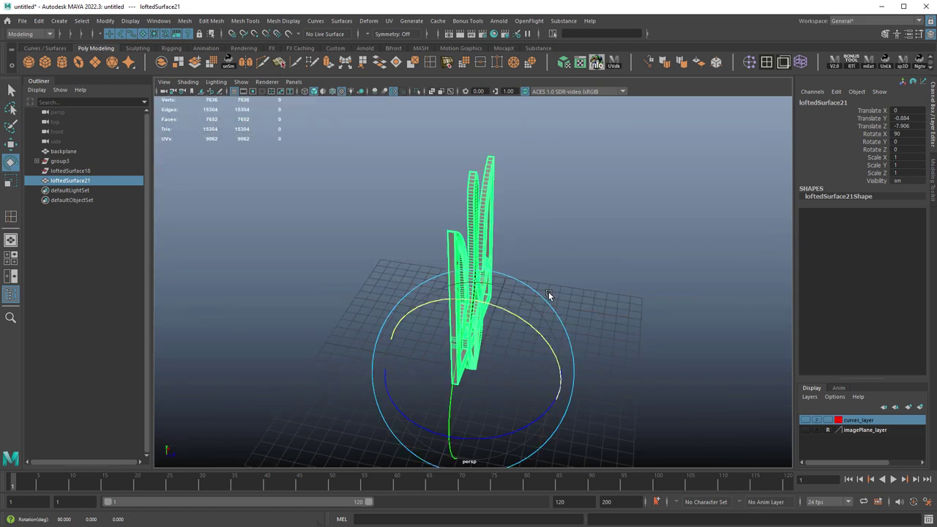
{"action": "left_click", "coordinate": [637, 331]}
{"action": "left_click_drag", "start_coordinate": [637, 331], "coordinate": [516, 277], "text": "alt"}
{"action": "left_click", "coordinate": [516, 279]}
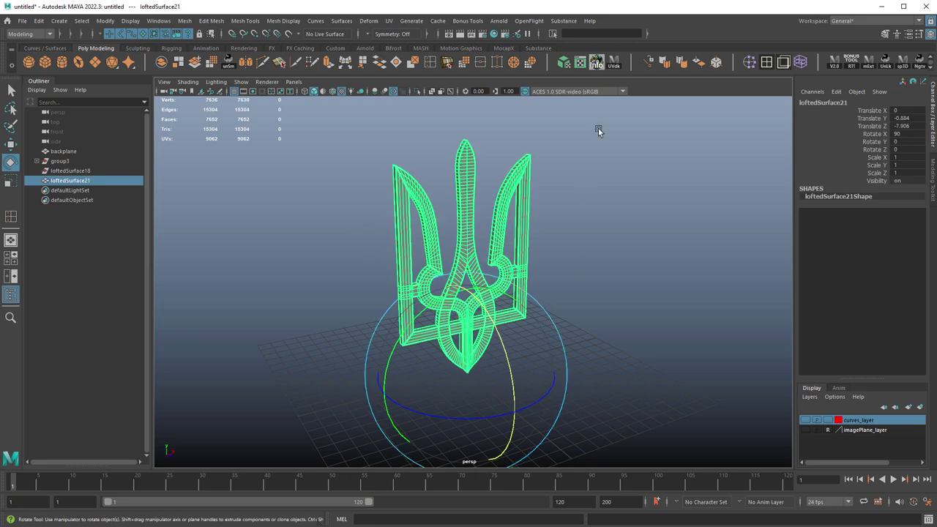
Unlock the emblem's vertex normals, delete its construction history and deselect it.
{"action": "left_click", "coordinate": [649, 62]}
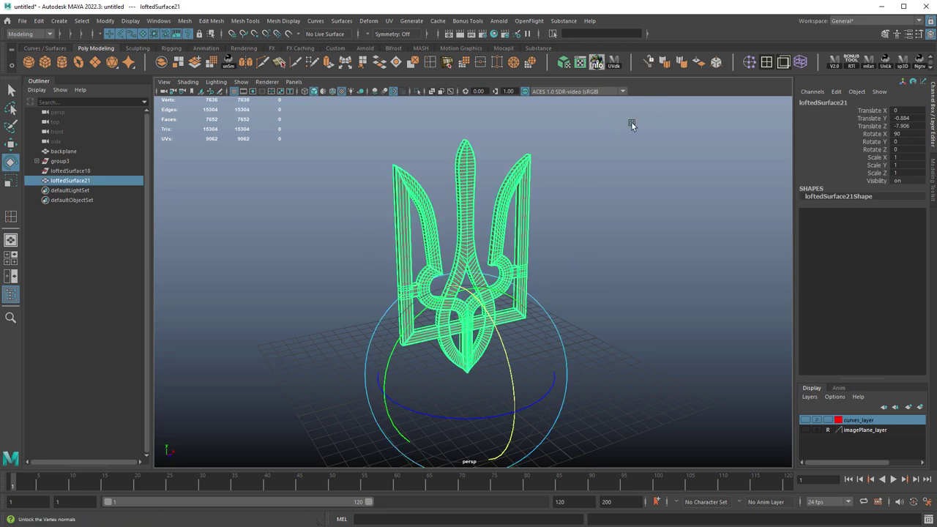
{"action": "left_click_drag", "start_coordinate": [632, 121], "coordinate": [683, 72], "text": "alt"}
{"action": "left_click", "coordinate": [657, 181]}
{"action": "left_click_drag", "start_coordinate": [329, 194], "coordinate": [545, 284]}
{"action": "key", "text": "alt+shift+d"}
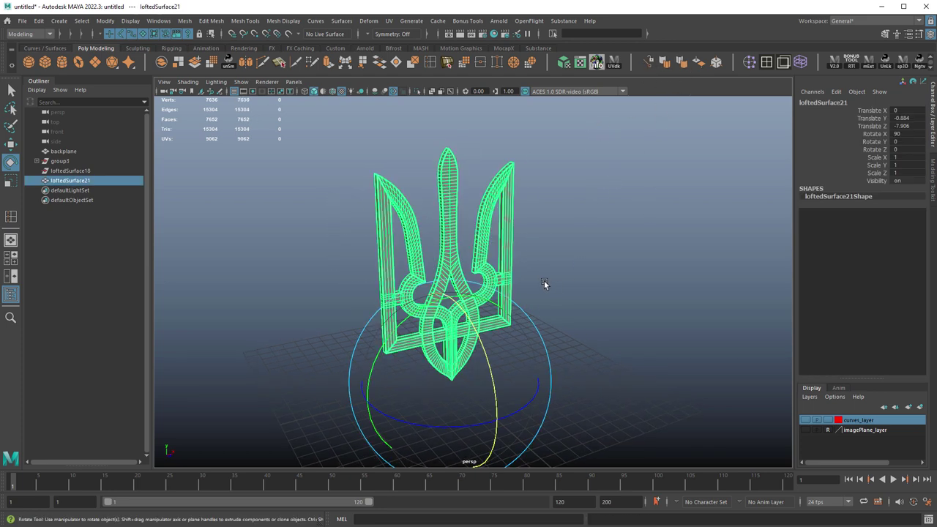
{"action": "left_click", "coordinate": [605, 322]}
Examine the upright emblem's edges, corners and crossings, and turn on its smooth mesh preview.
{"action": "left_click_drag", "start_coordinate": [630, 334], "coordinate": [605, 347], "text": "alt"}
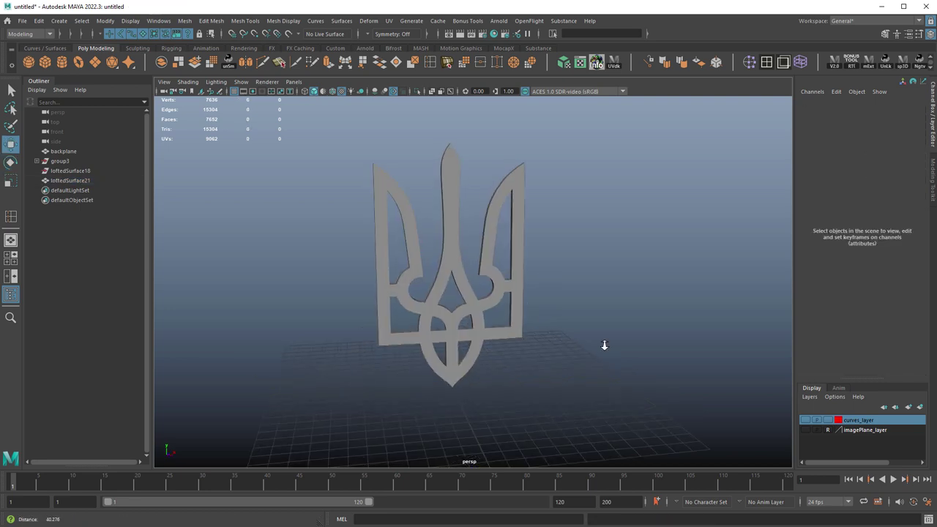
{"action": "right_click_drag", "start_coordinate": [604, 347], "coordinate": [674, 354], "text": "alt"}
{"action": "left_click_drag", "start_coordinate": [444, 284], "coordinate": [480, 290], "text": "alt"}
{"action": "middle_click_drag", "start_coordinate": [466, 290], "coordinate": [546, 284], "text": "alt"}
{"action": "right_click_drag", "start_coordinate": [546, 284], "coordinate": [741, 368], "text": "alt"}
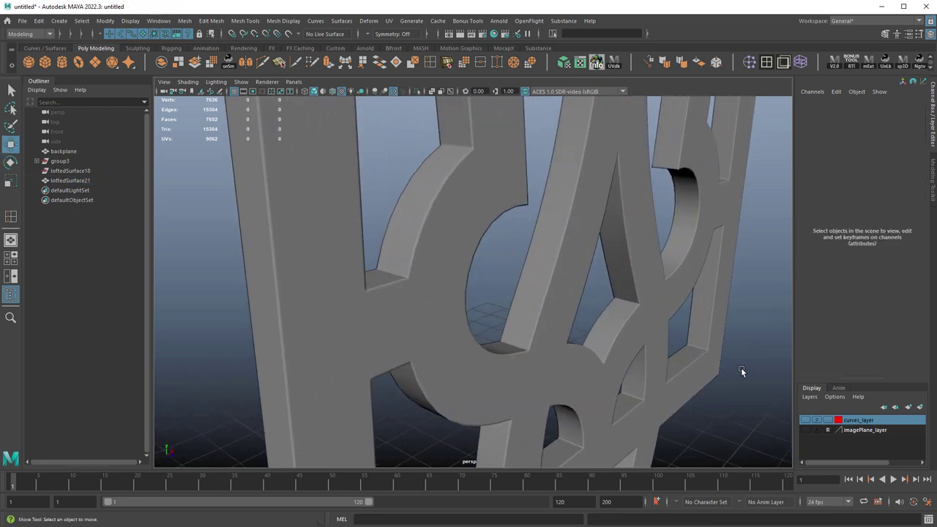
{"action": "left_click_drag", "start_coordinate": [741, 368], "coordinate": [623, 361], "text": "alt"}
{"action": "left_click", "coordinate": [664, 185]}
{"action": "key", "text": "3"}
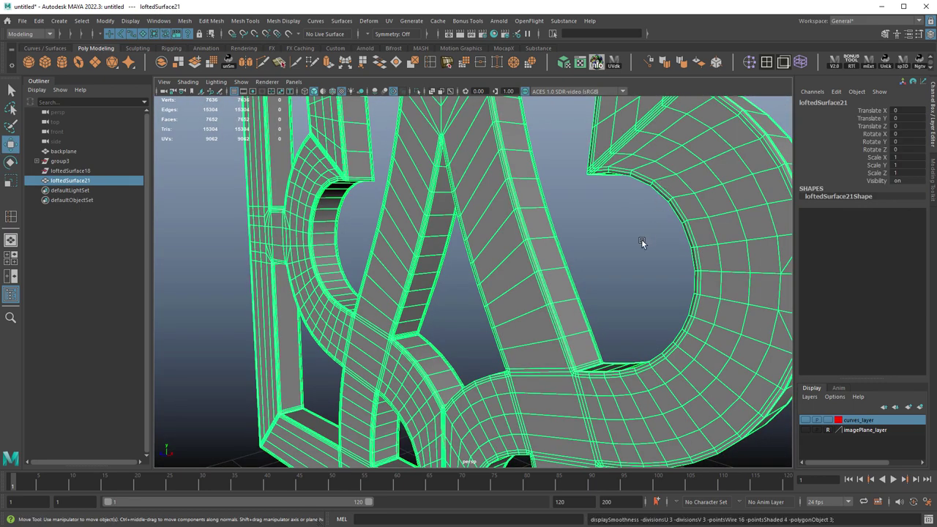
{"action": "left_click", "coordinate": [640, 240]}
{"action": "right_click_drag", "start_coordinate": [642, 311], "coordinate": [523, 286], "text": "alt"}
{"action": "left_click_drag", "start_coordinate": [523, 286], "coordinate": [517, 261], "text": "alt"}
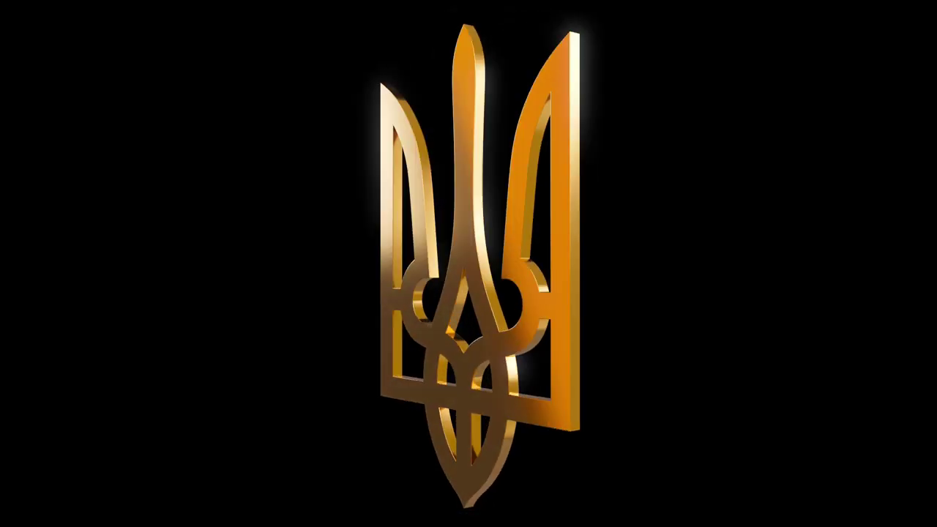